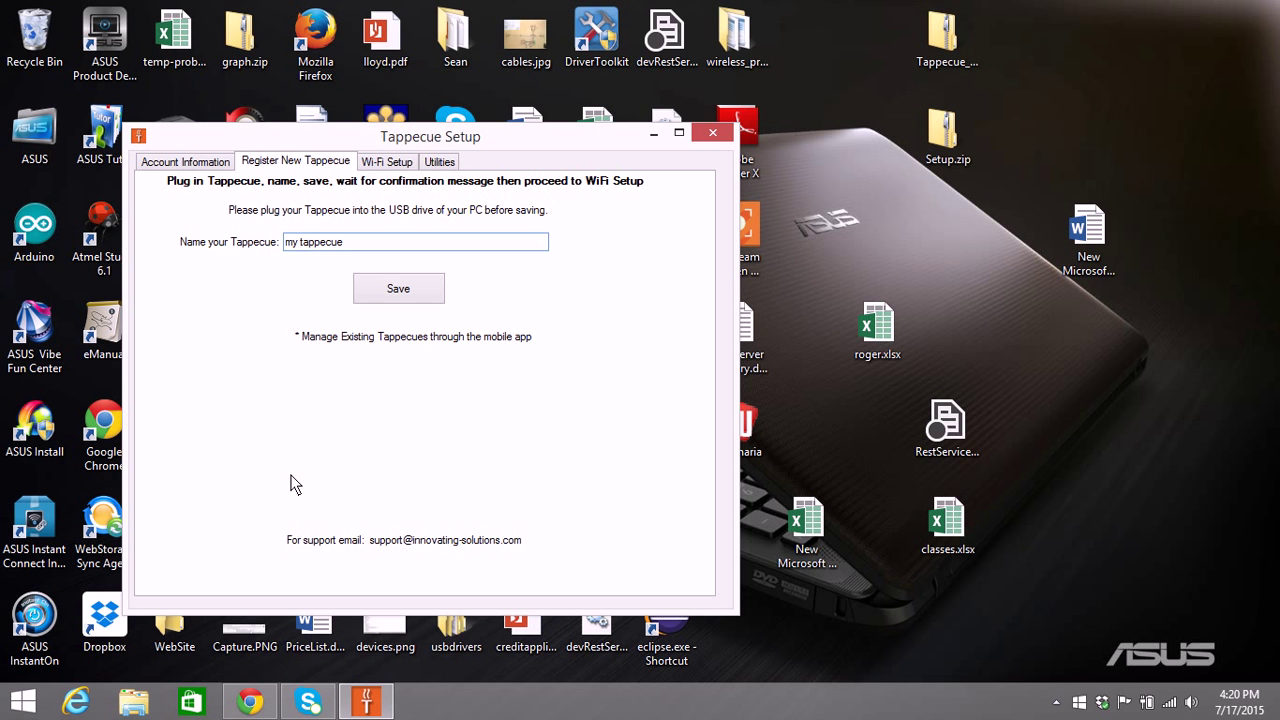
Step: In File Explorer, expand Local Disk (C:) > Program Files (x86) > Innovating Solutions LLC > Tappecue
left_click(138, 703)
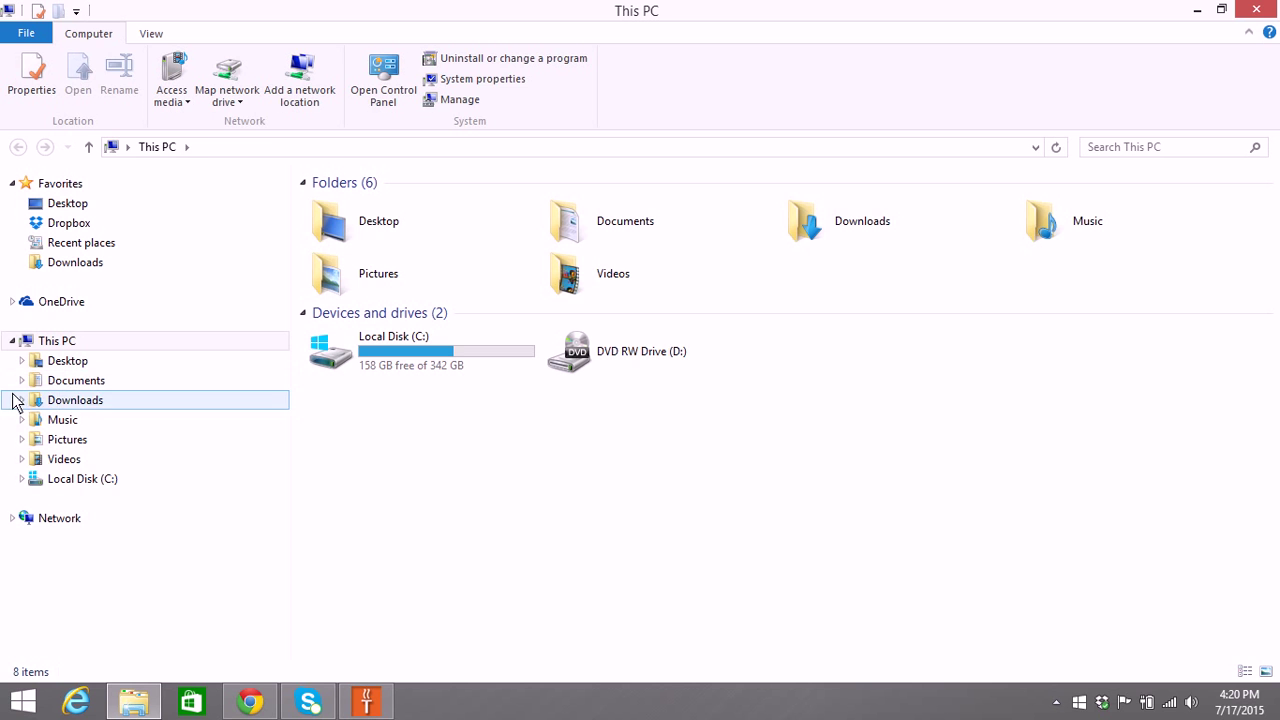
left_click(21, 479)
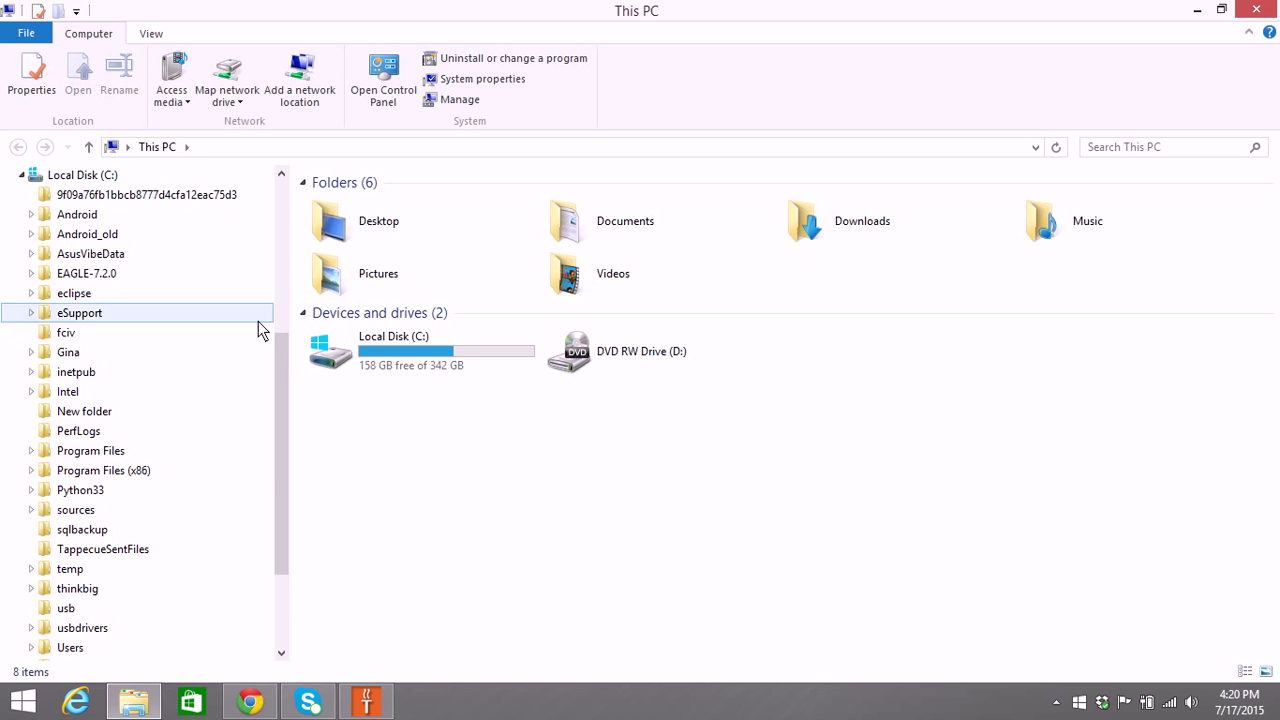
left_click_drag(278, 350, 277, 400)
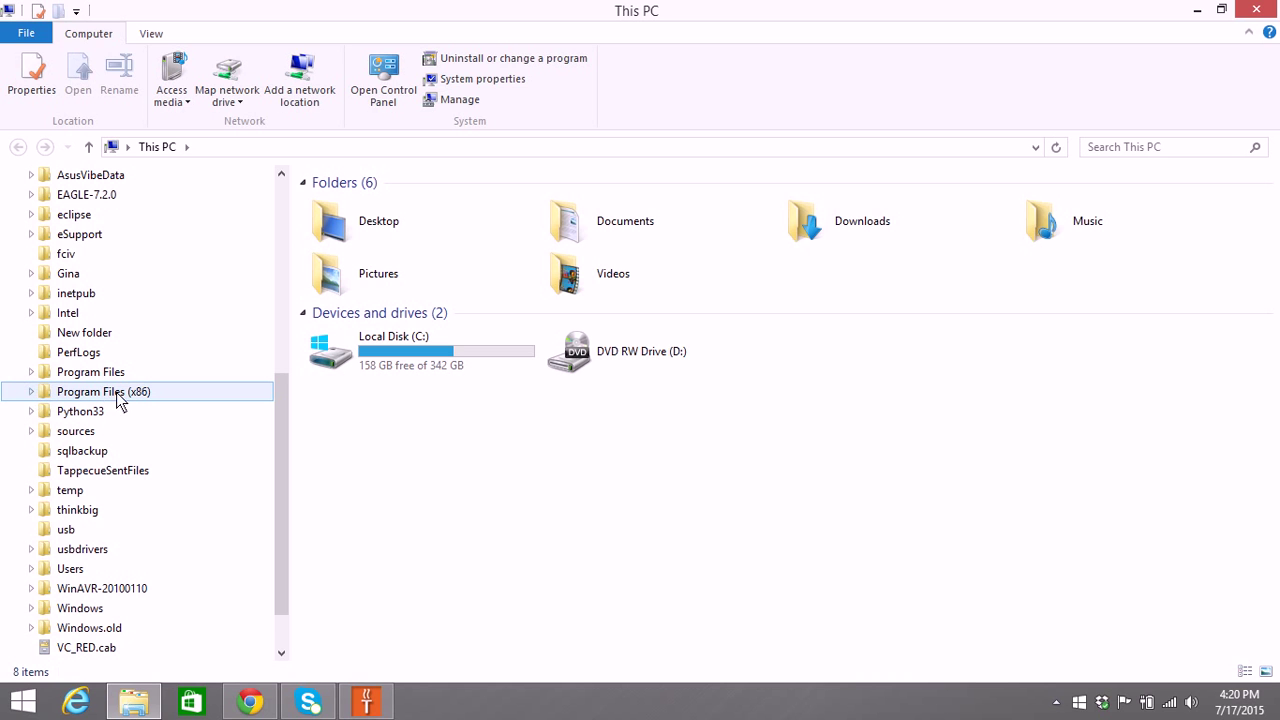
left_click(31, 392)
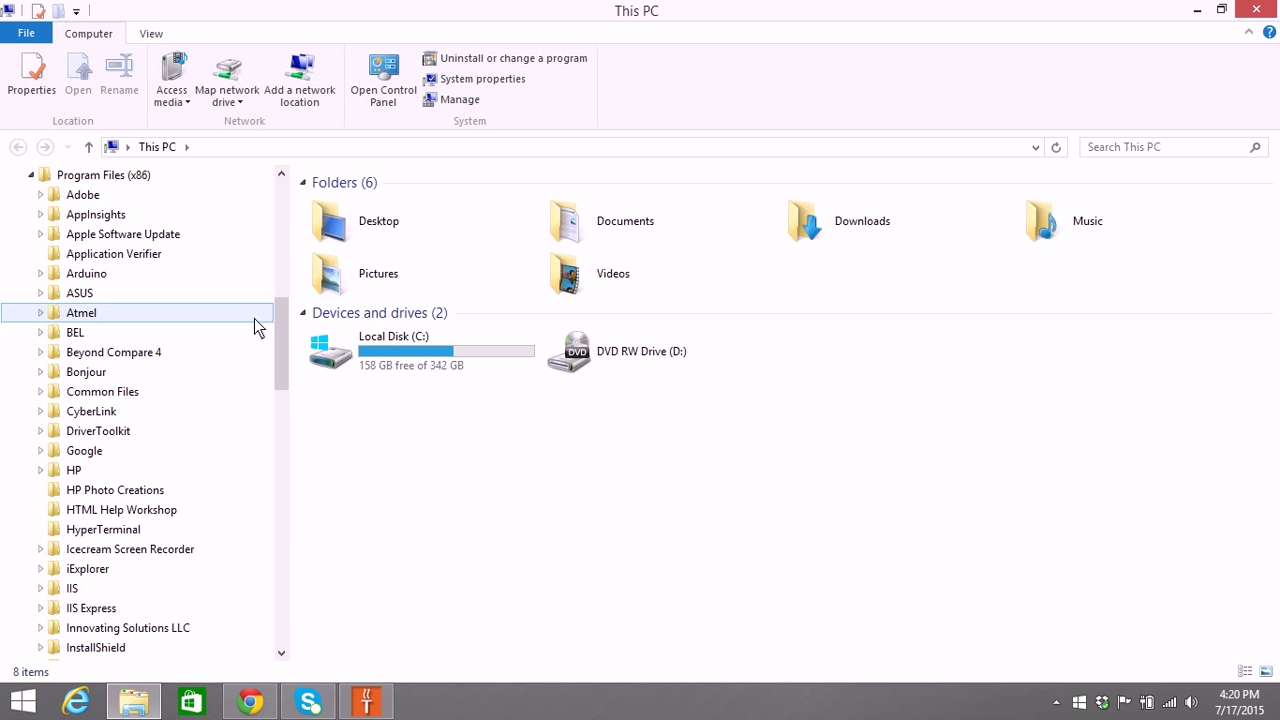
left_click_drag(276, 313, 274, 352)
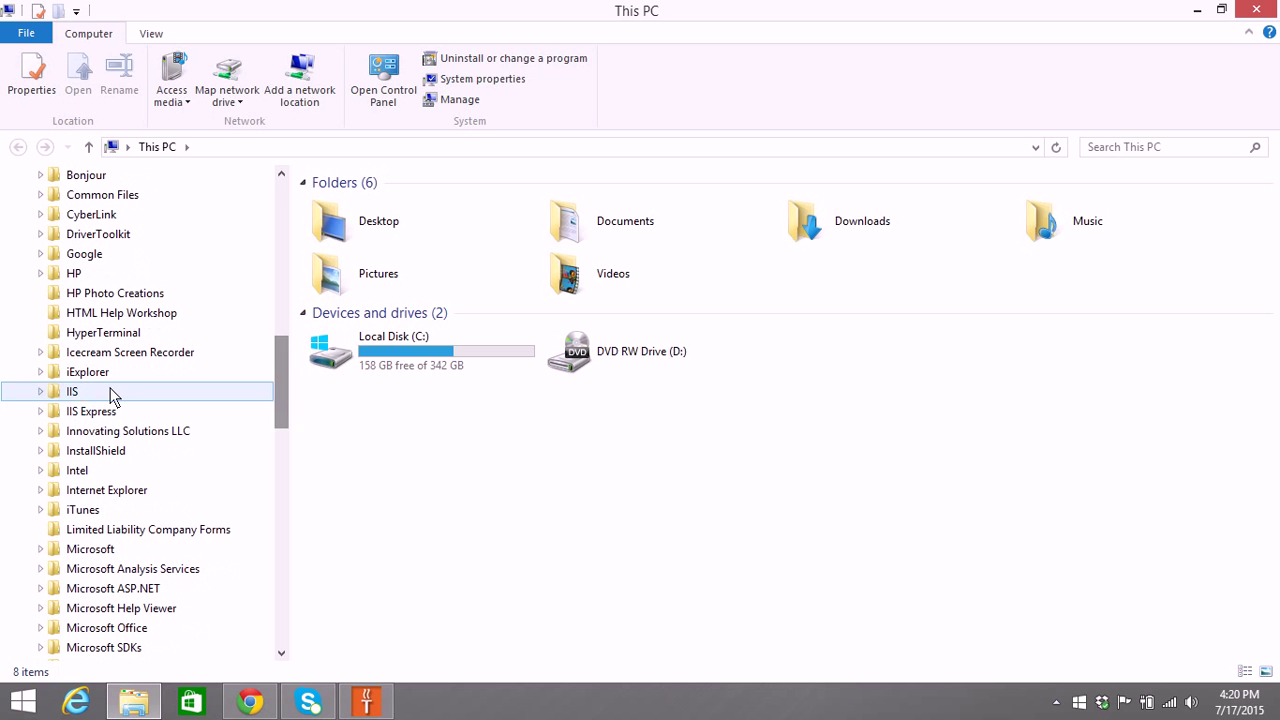
left_click(40, 431)
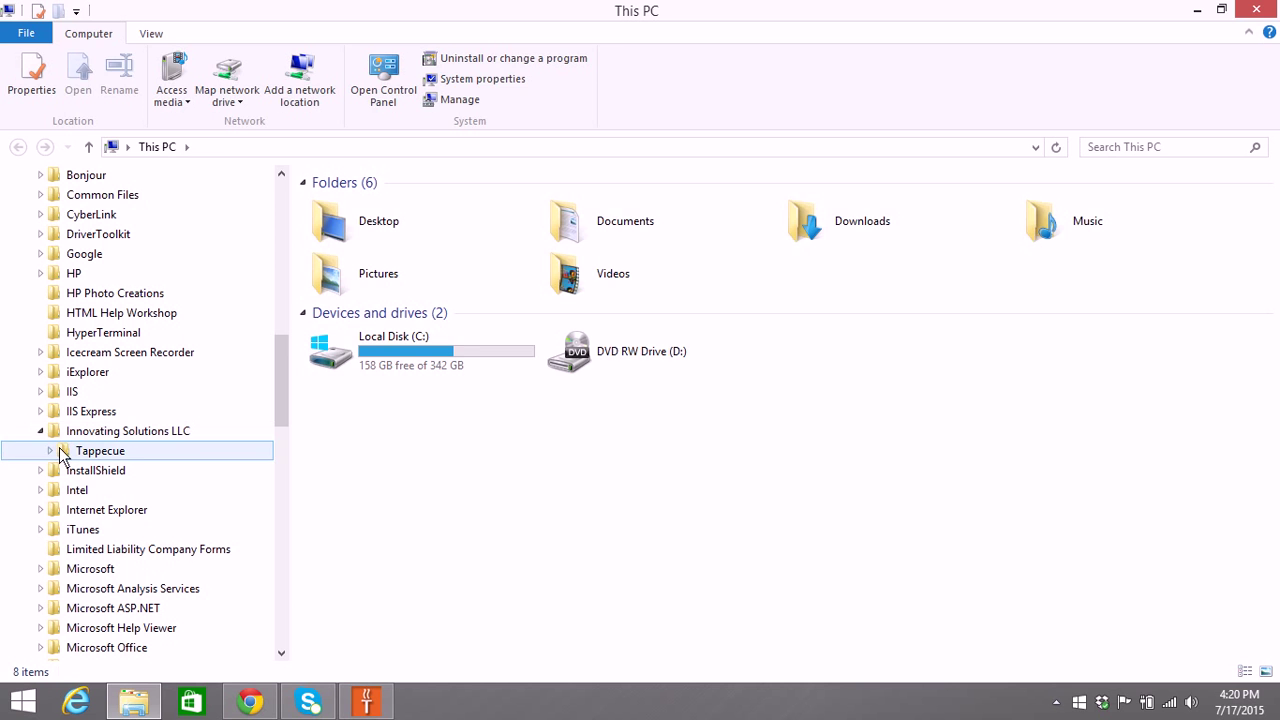
left_click(62, 453)
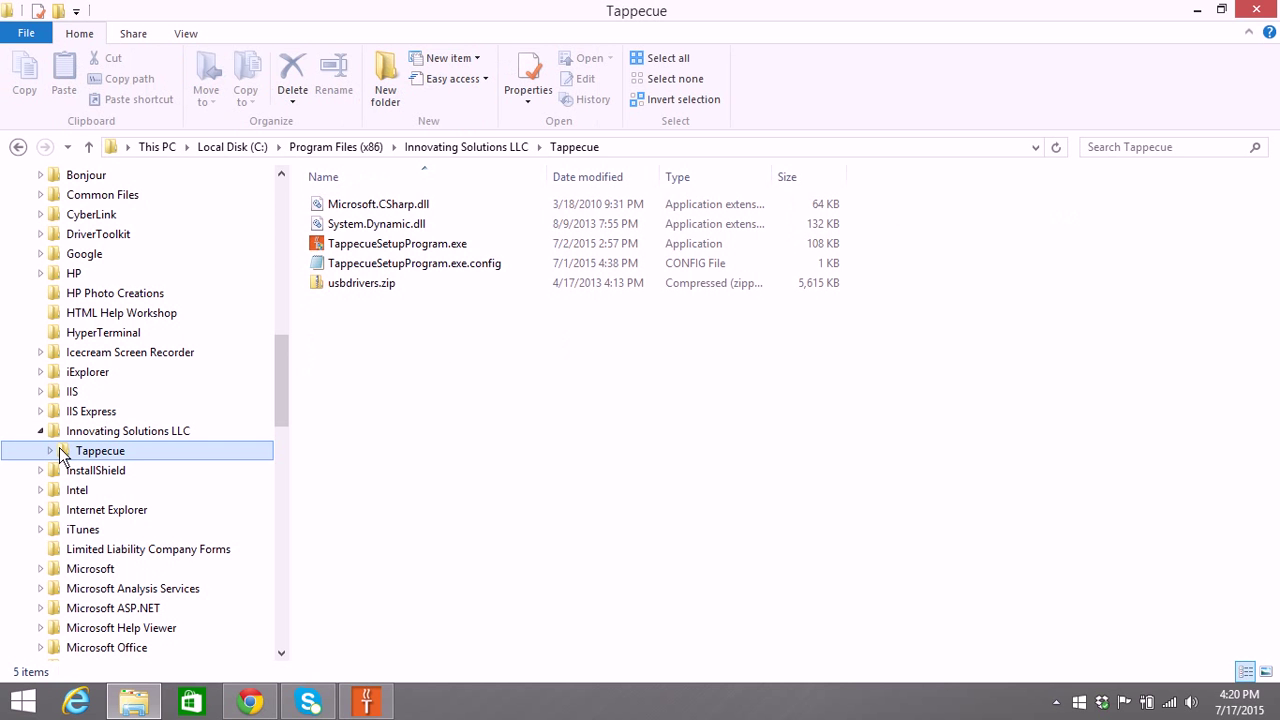
Step: Start Extract All on usbdrivers.zip and bring up the destination folder picker
right_click(368, 289)
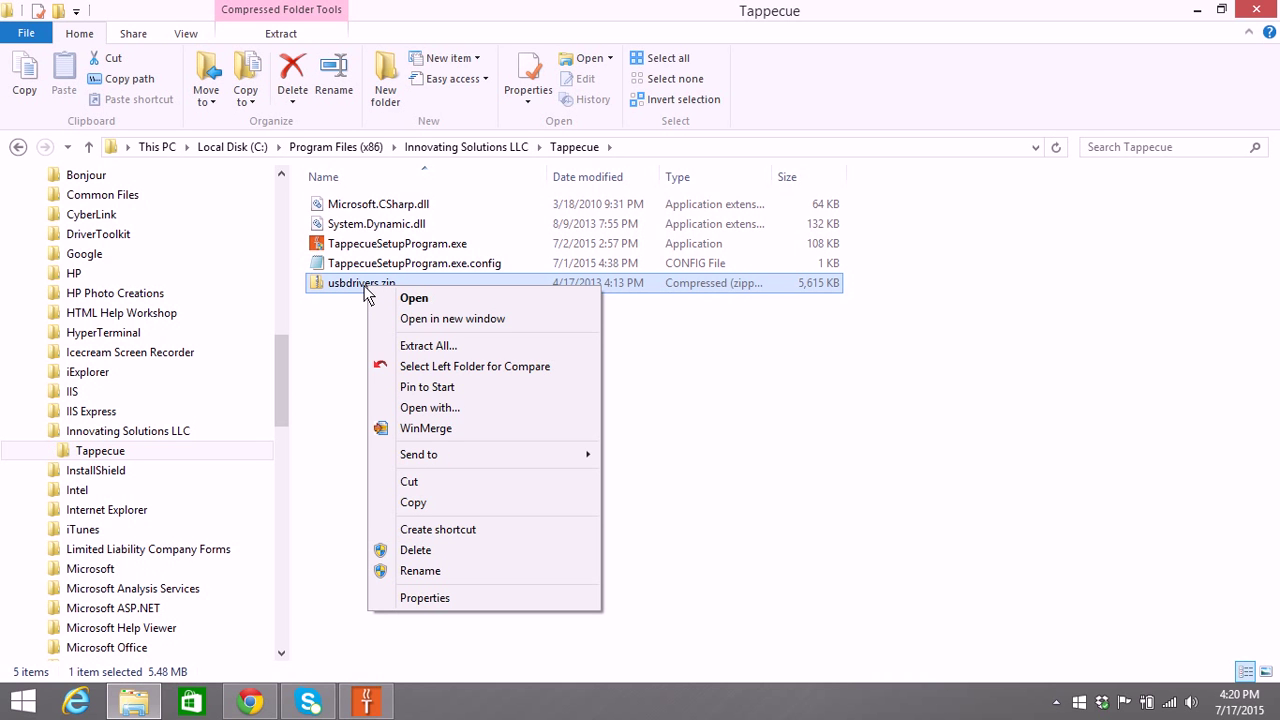
left_click(412, 346)
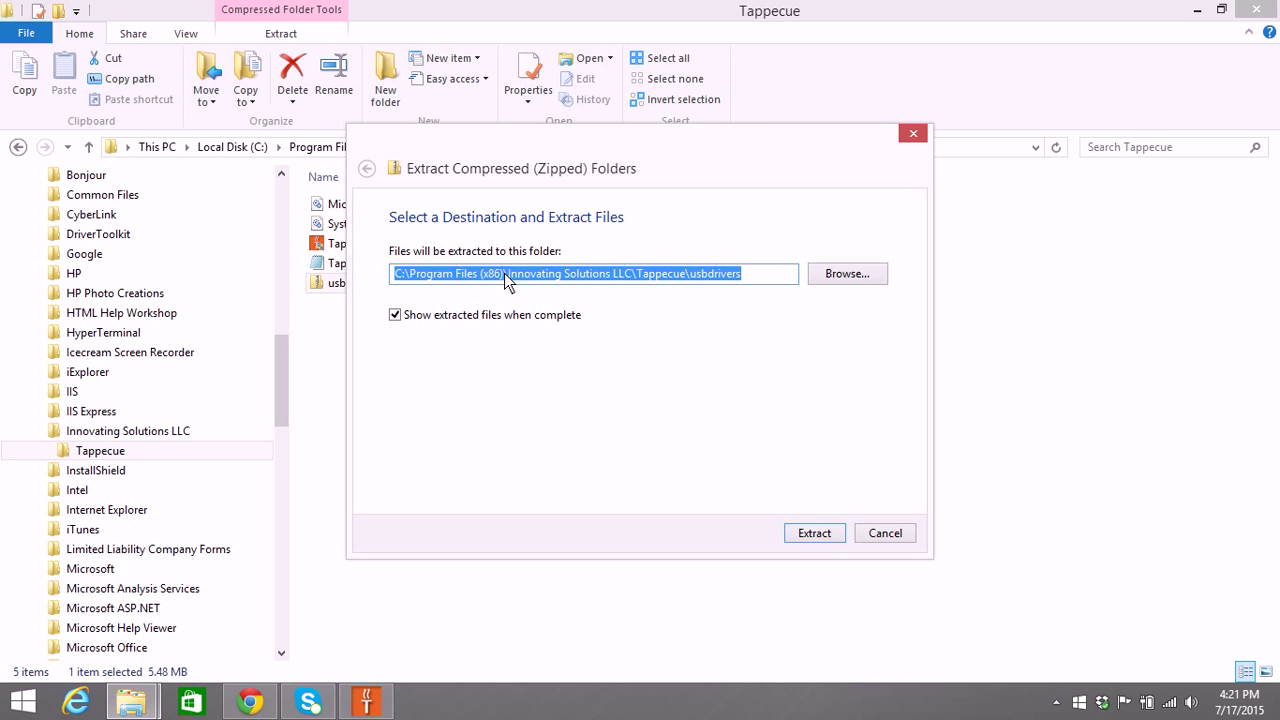
left_click(847, 275)
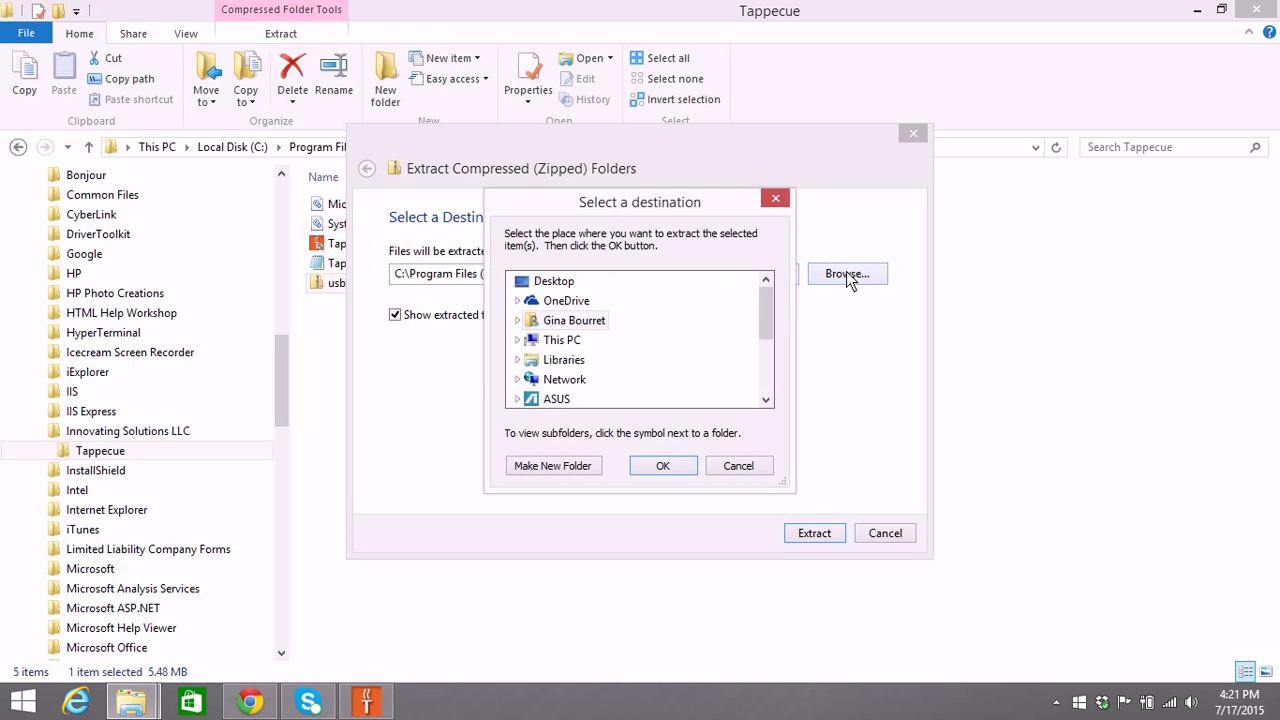
Step: Choose the user's personal folder directly under This PC > Local Disk (C:) as the extraction destination
mouse_move(767, 296)
left_mouse_down()
mouse_move(758, 333)
mouse_move(760, 289)
left_mouse_up()
mouse_move(772, 304)
left_mouse_down()
mouse_move(757, 351)
mouse_move(757, 318)
left_mouse_up()
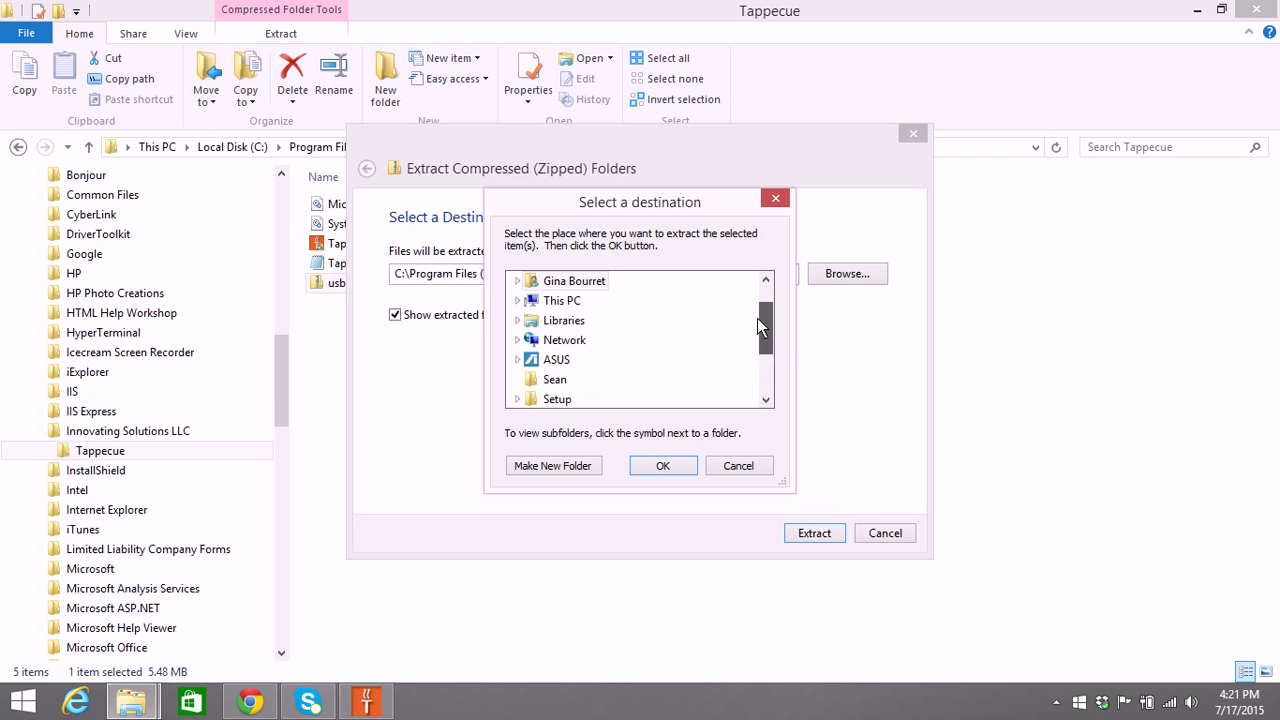
left_click(518, 301)
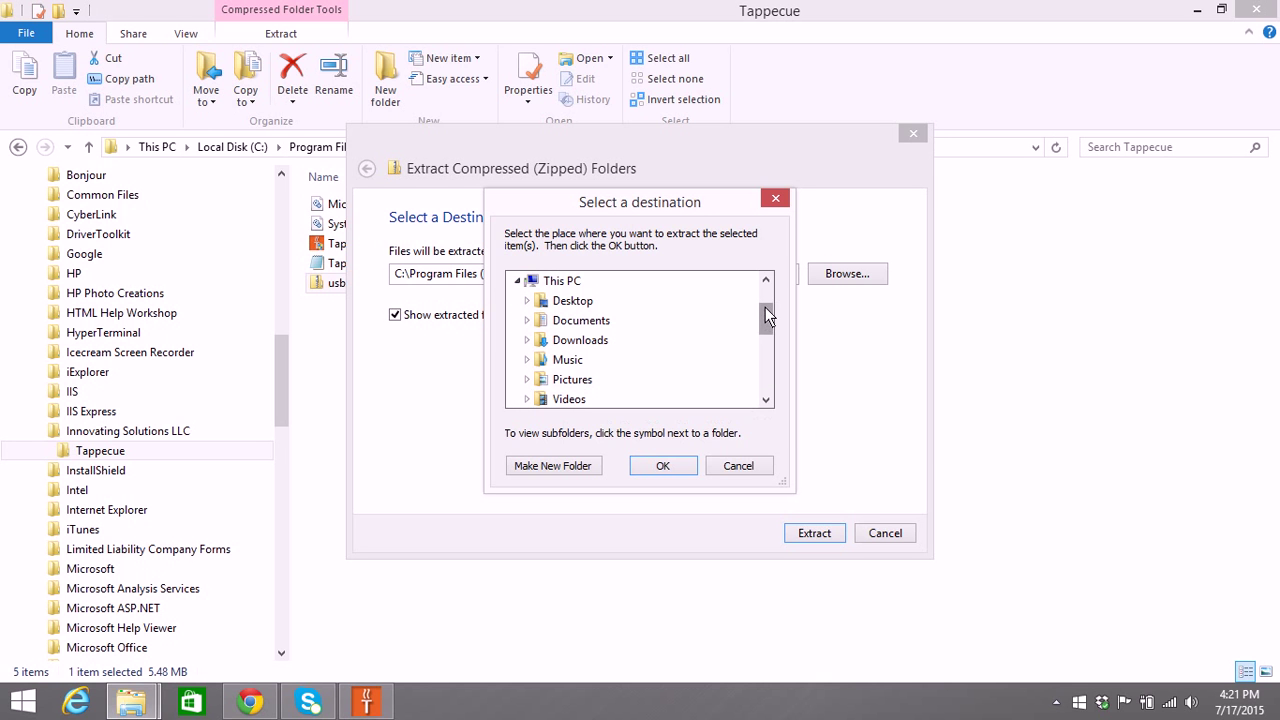
left_click_drag(765, 307, 764, 328)
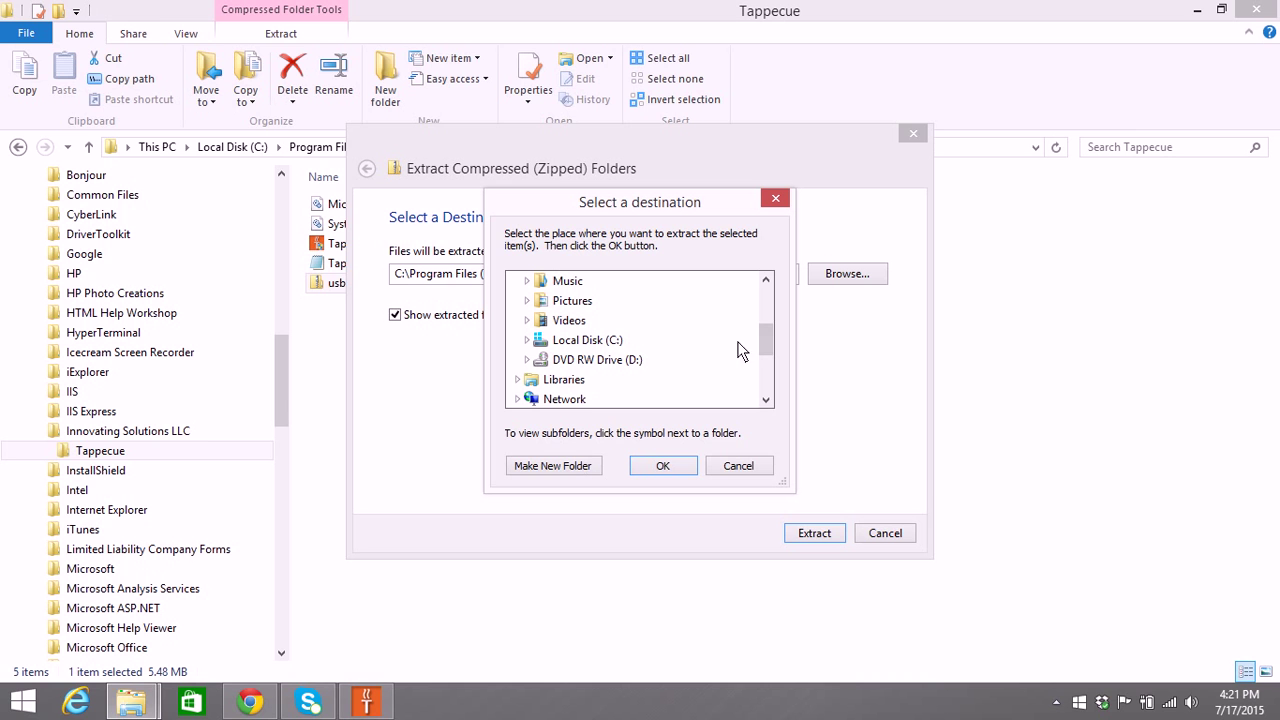
left_click_drag(765, 338, 765, 307)
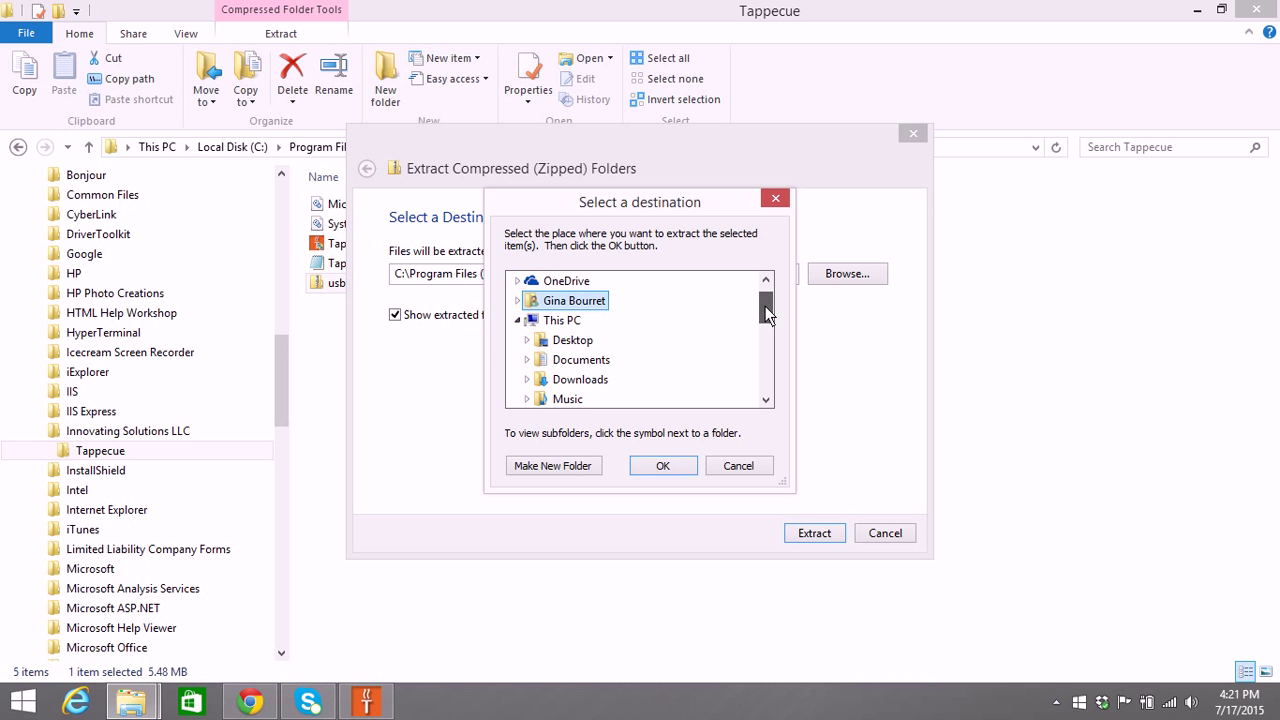
left_click_drag(765, 308, 769, 325)
left_click(527, 359)
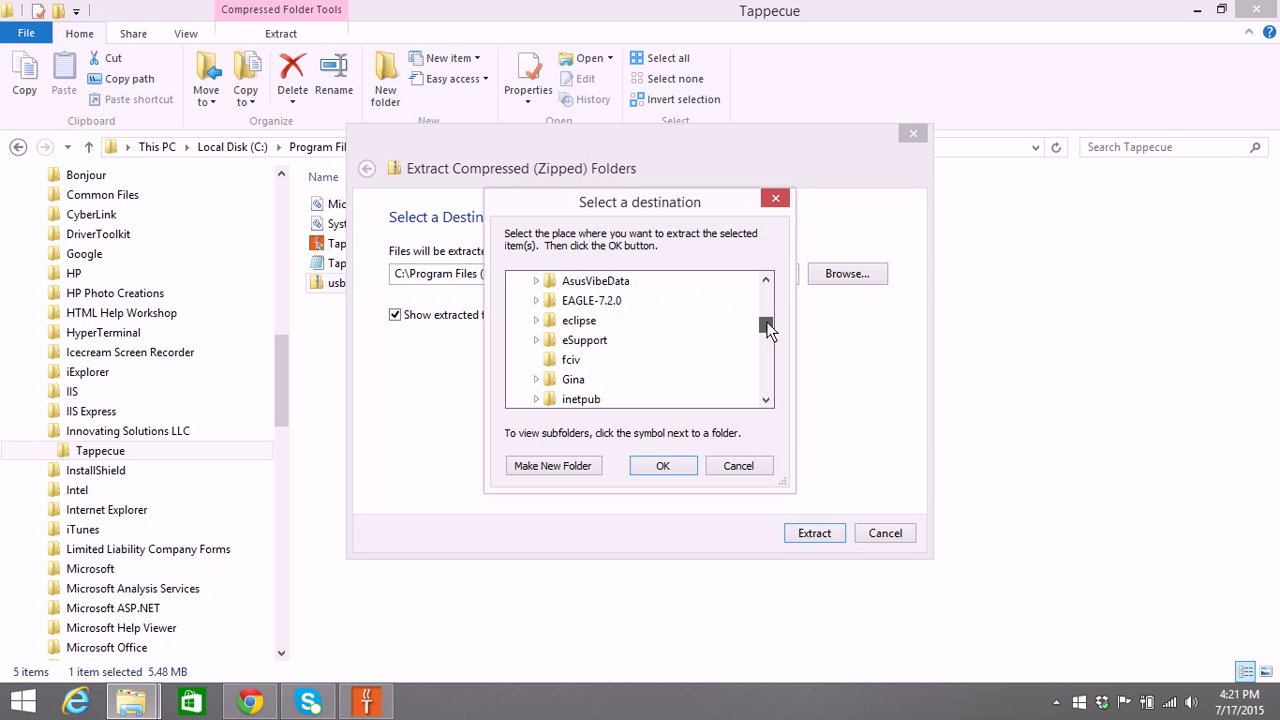
left_click(586, 383)
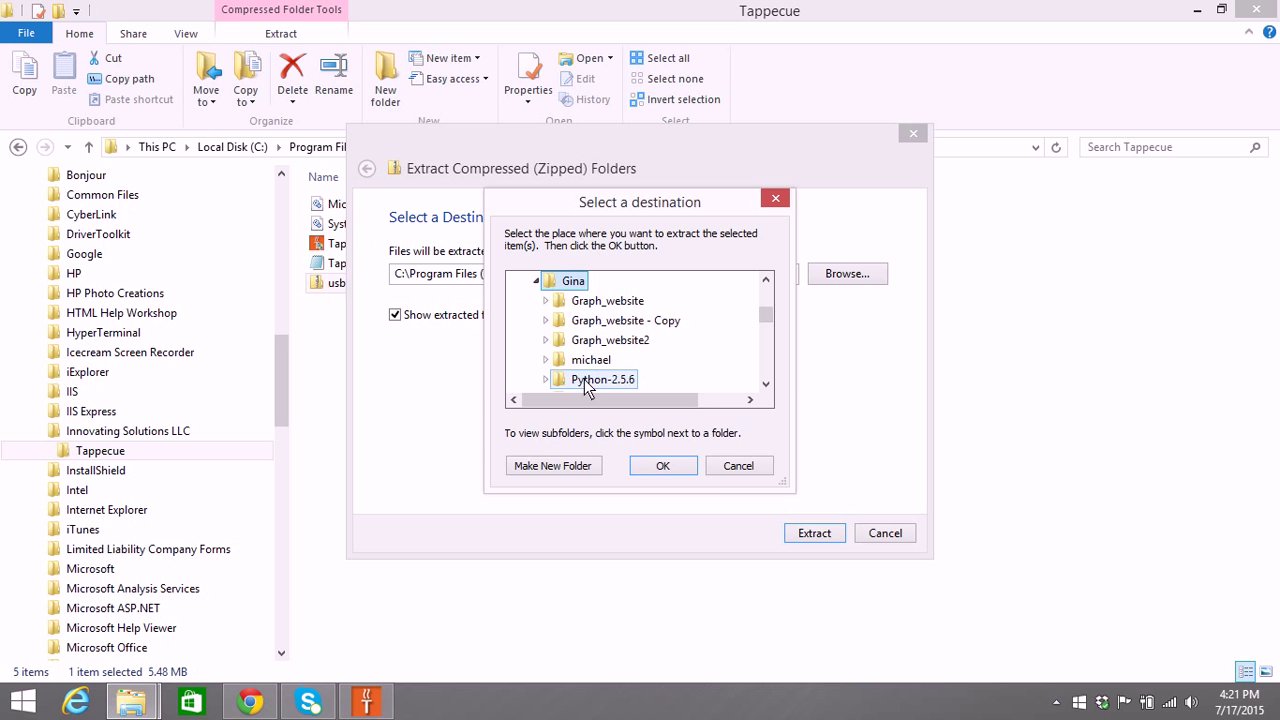
left_click(670, 466)
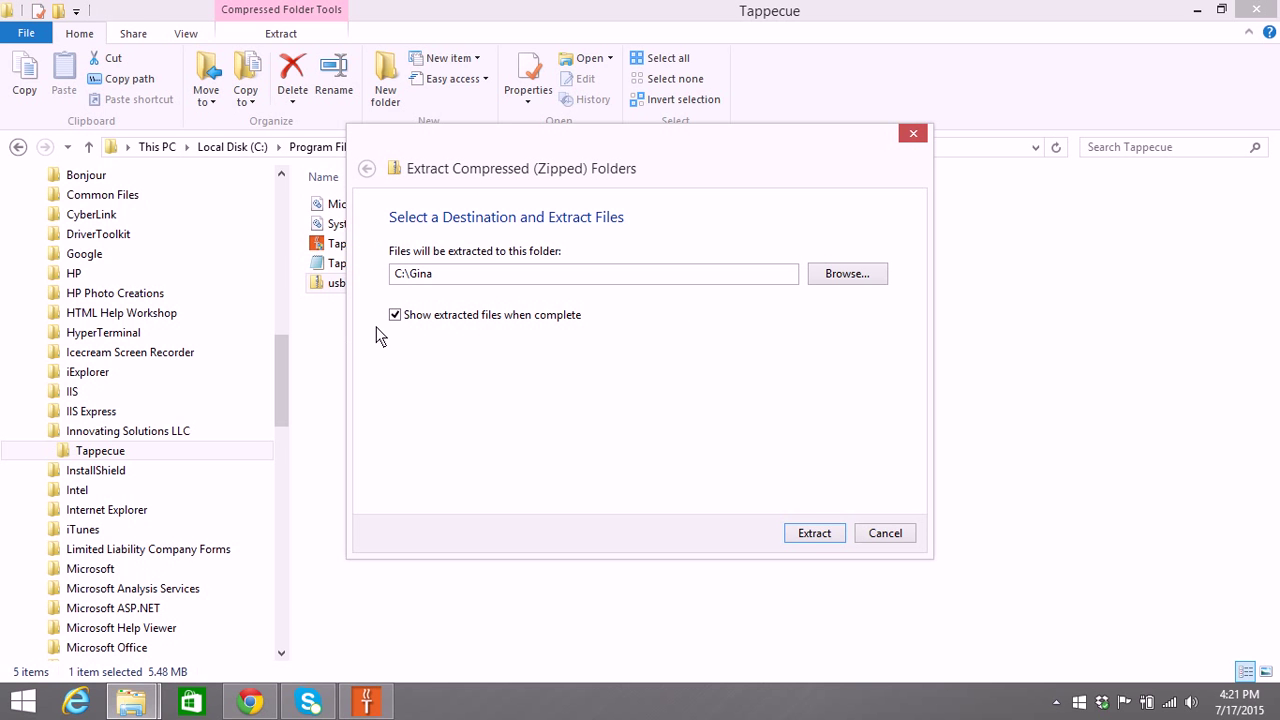
Step: Extract the 68 items of usbdrivers.zip into the chosen folder on drive C
left_click(815, 533)
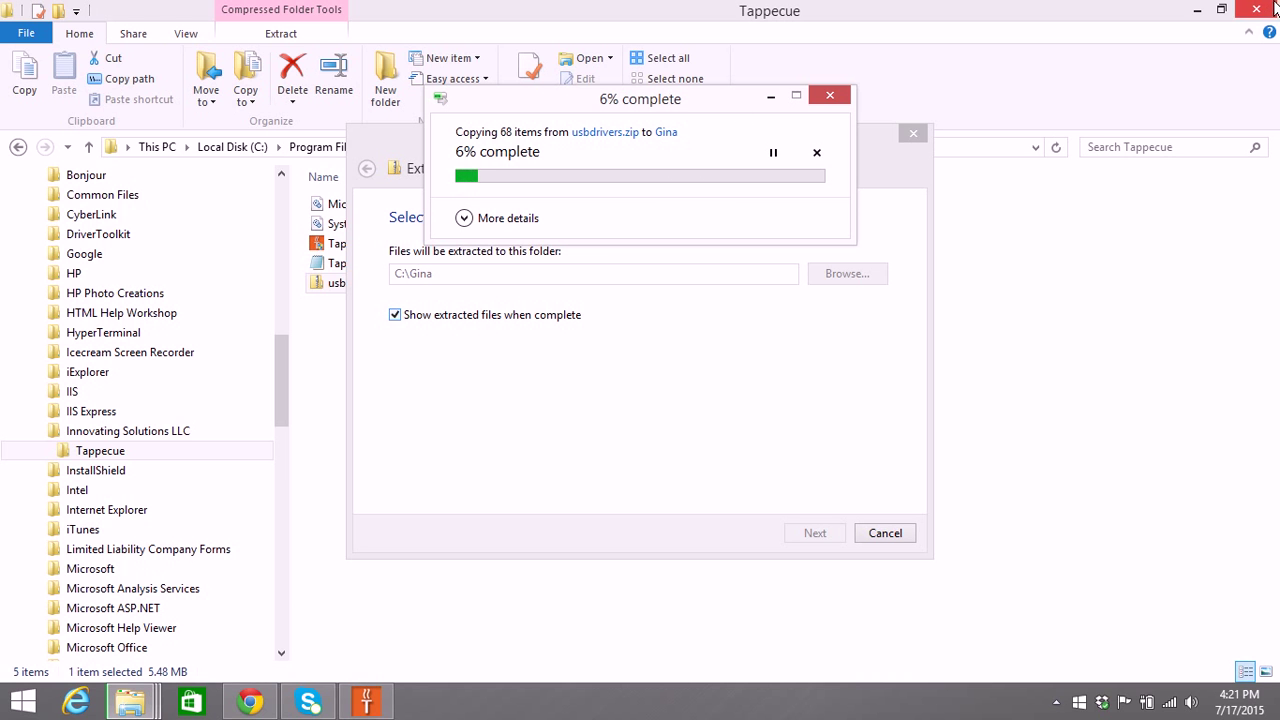
mouse_move(1276, 8)
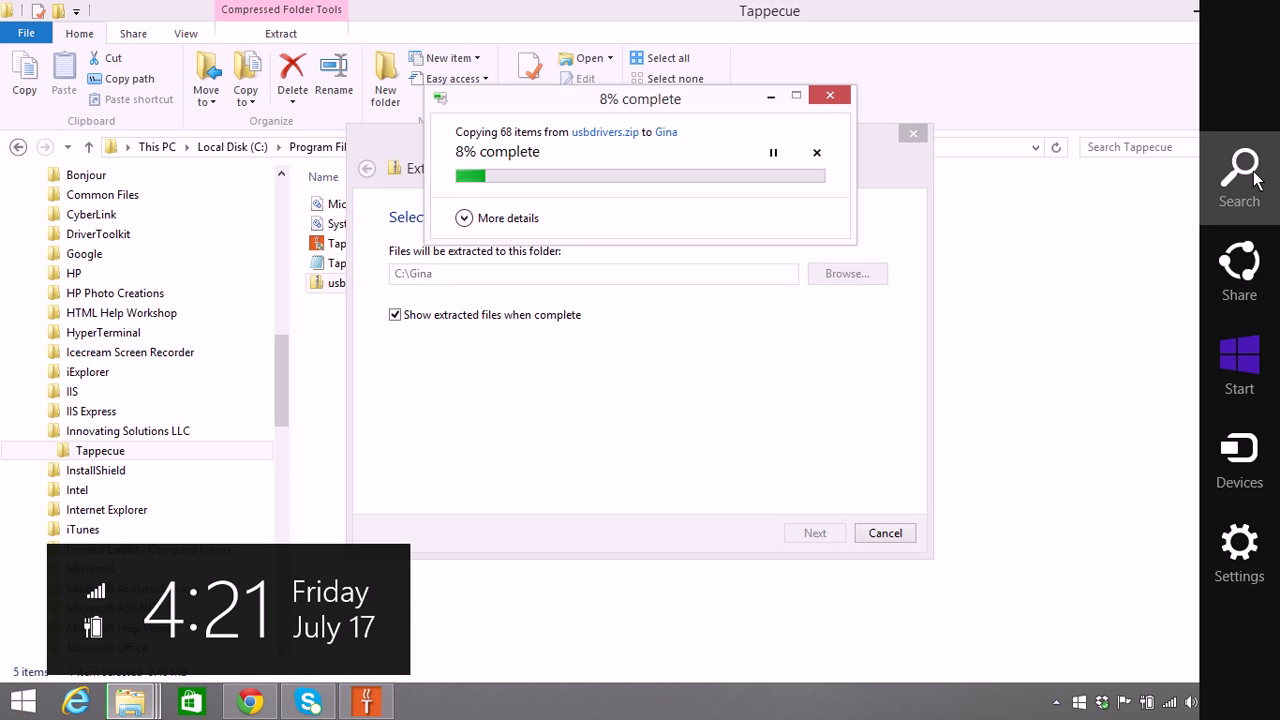
Step: Search Windows for 'devic' and launch Device Manager from the results
left_click(1257, 178)
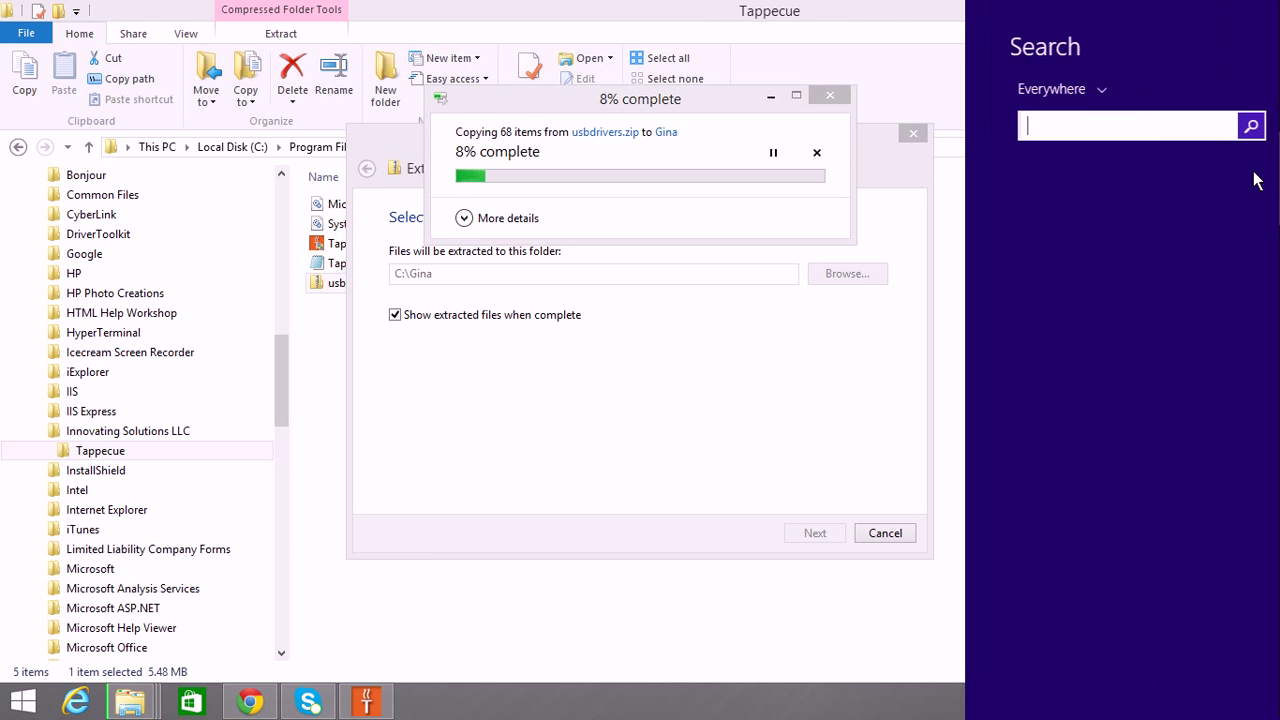
type("dev")
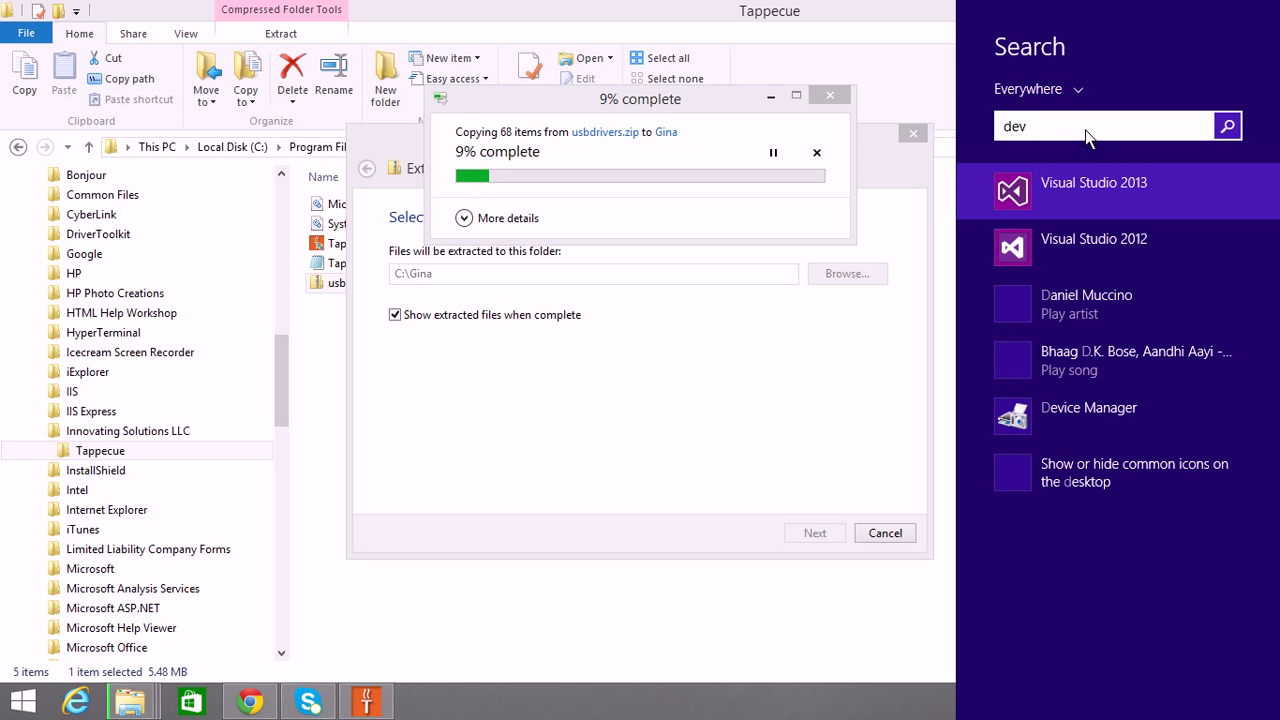
type("i")
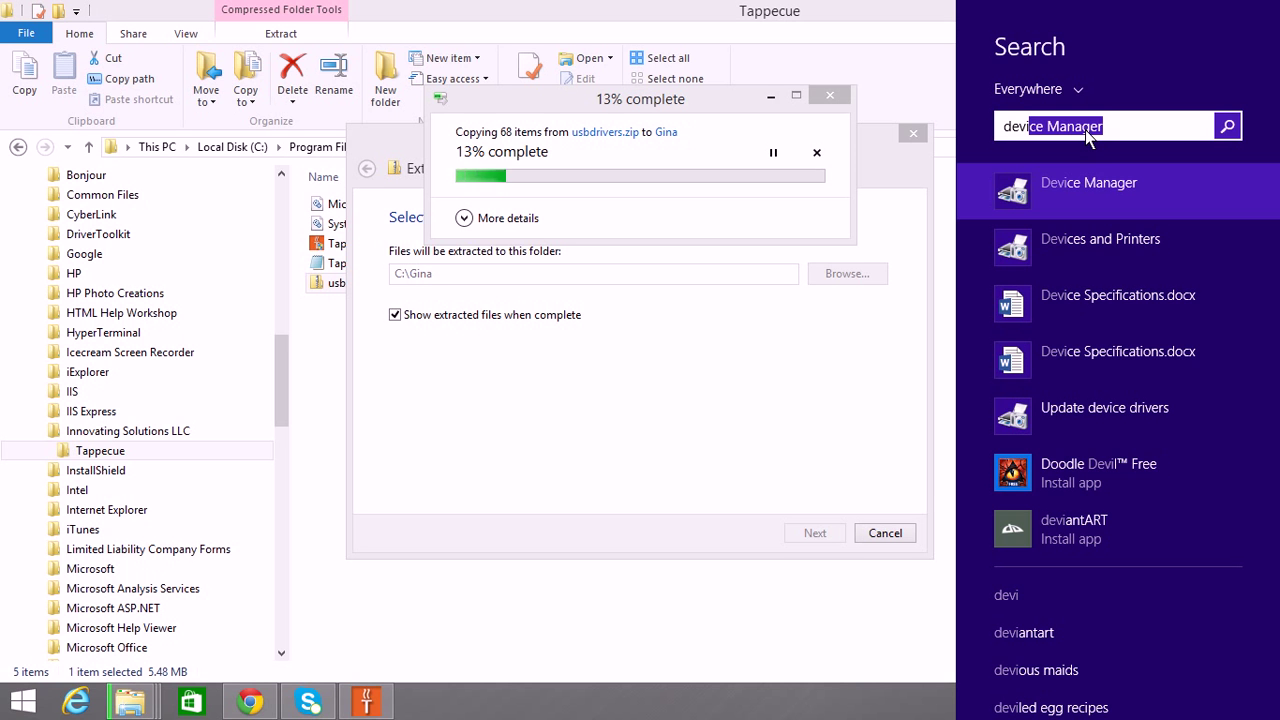
type("c")
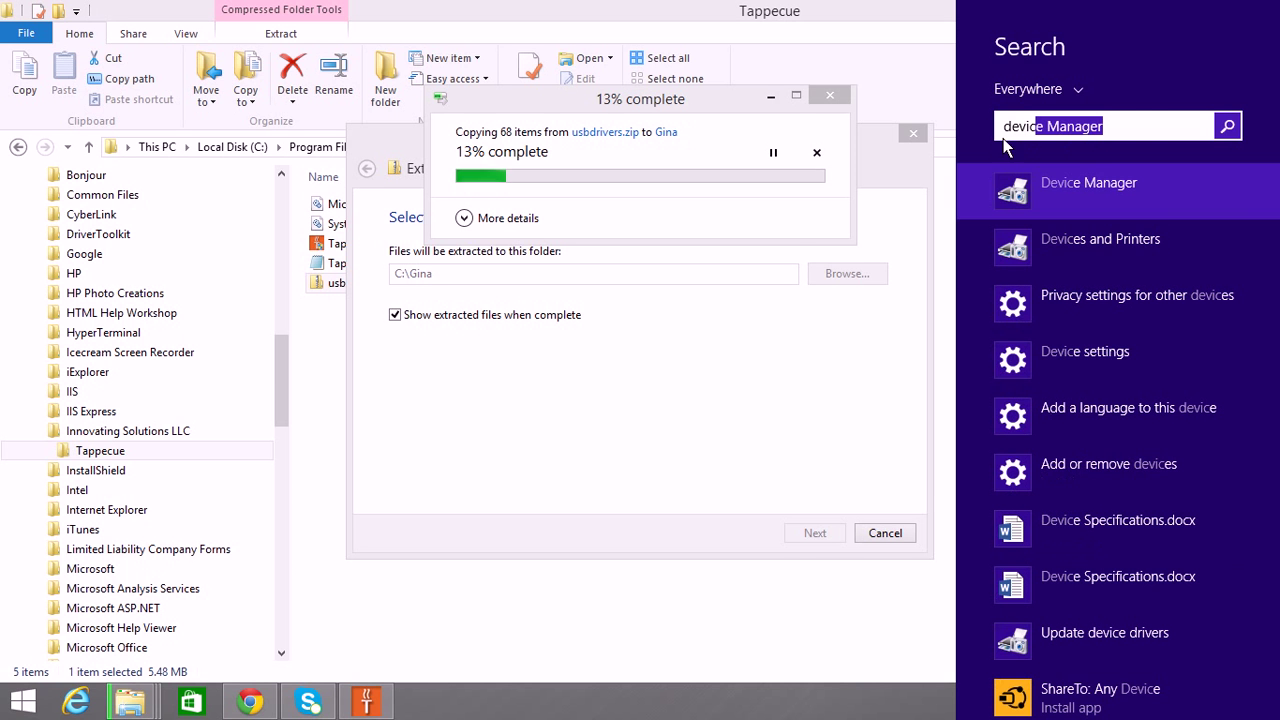
left_click(1087, 183)
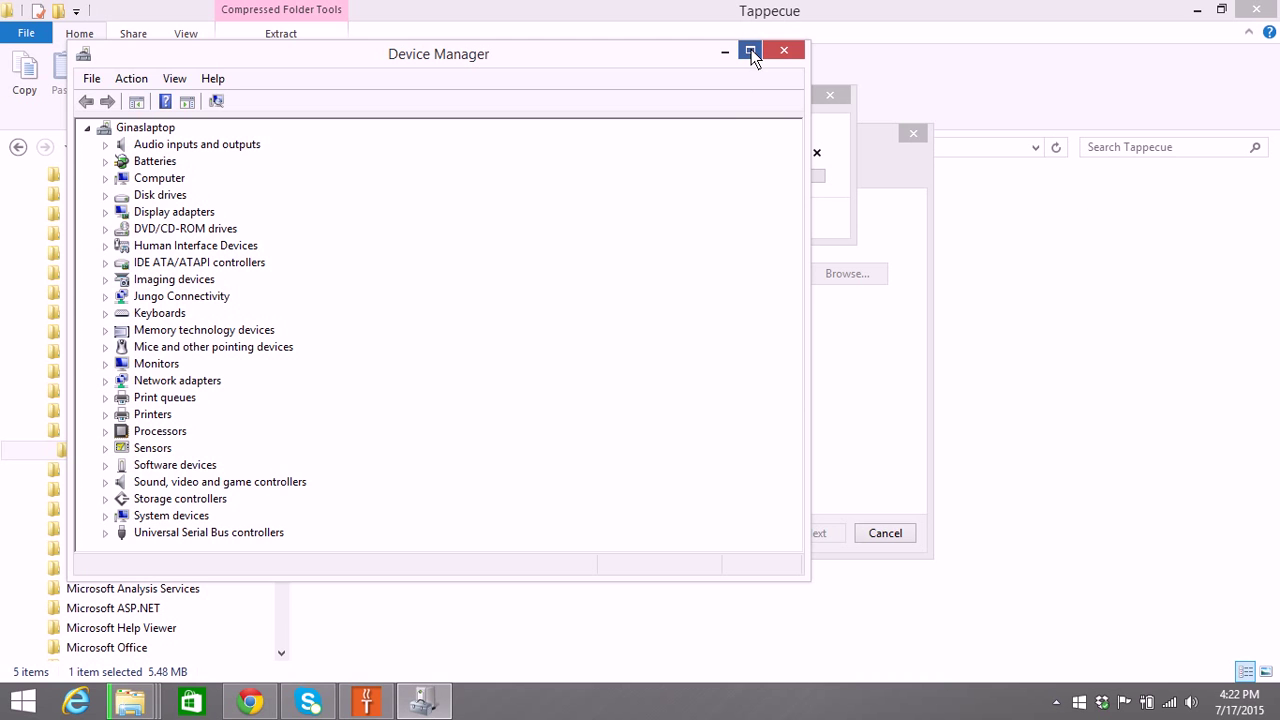
Step: Maximize Device Manager and expand Universal Serial Bus controllers and Ports (COM & LPT)
left_click(751, 49)
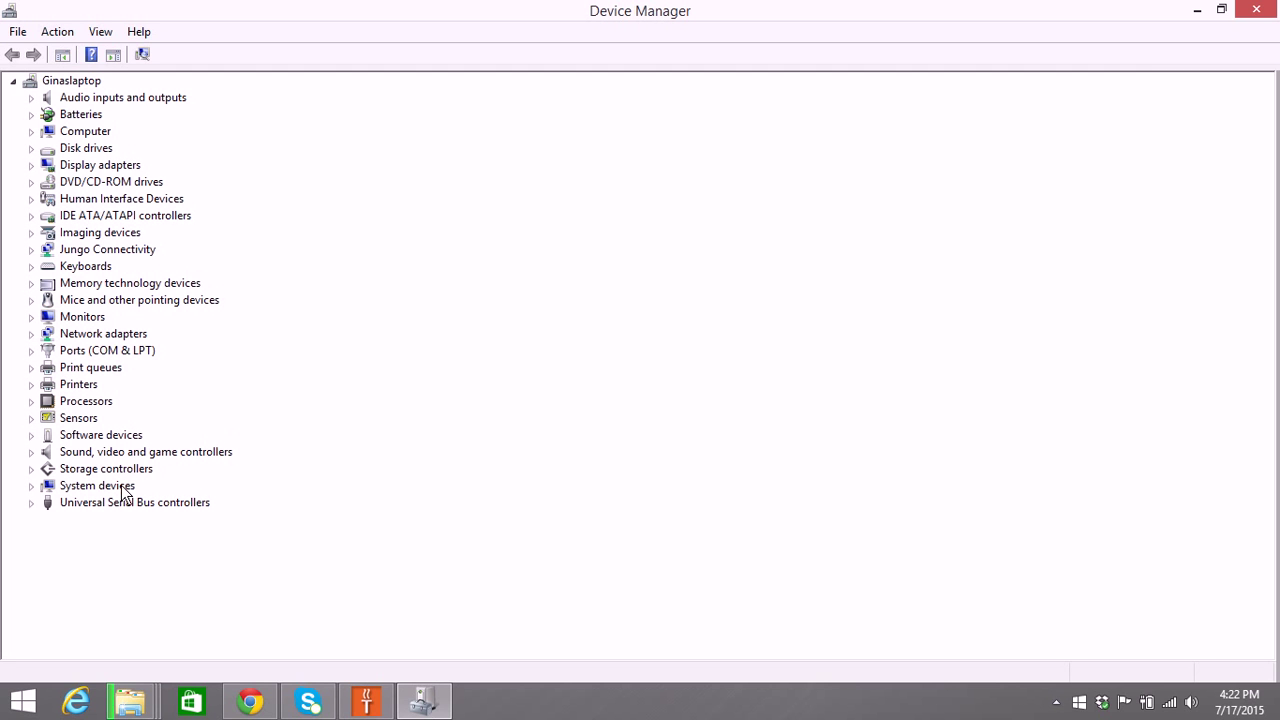
left_click(31, 502)
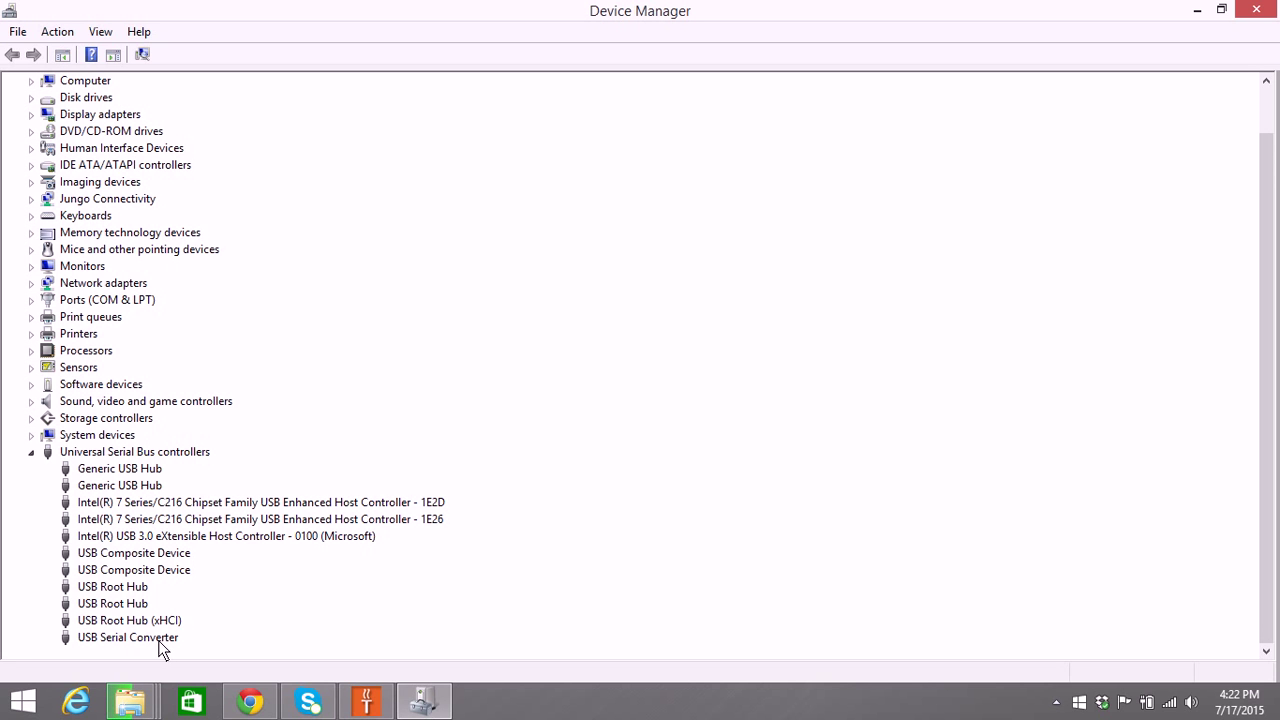
left_click(32, 302)
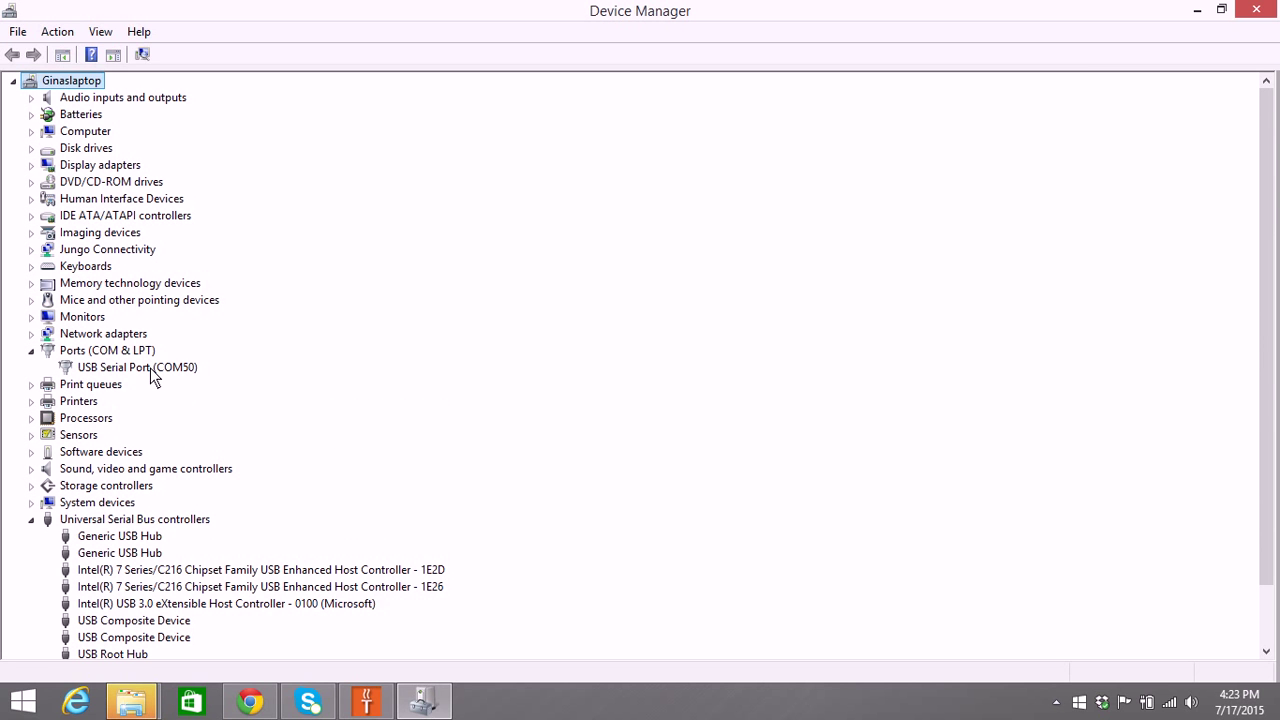
Step: Start Update Driver Software for USB Serial Port (COM50), choosing Browse my computer for driver software
left_click(152, 368)
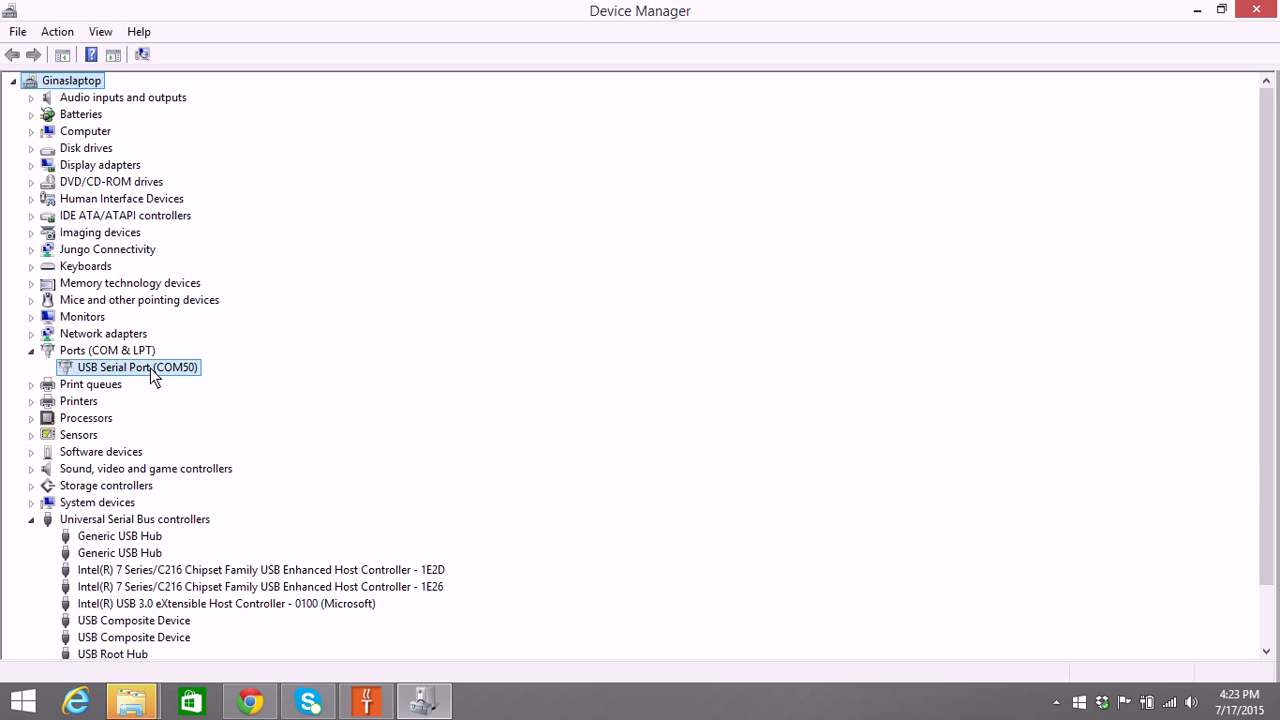
right_click(152, 376)
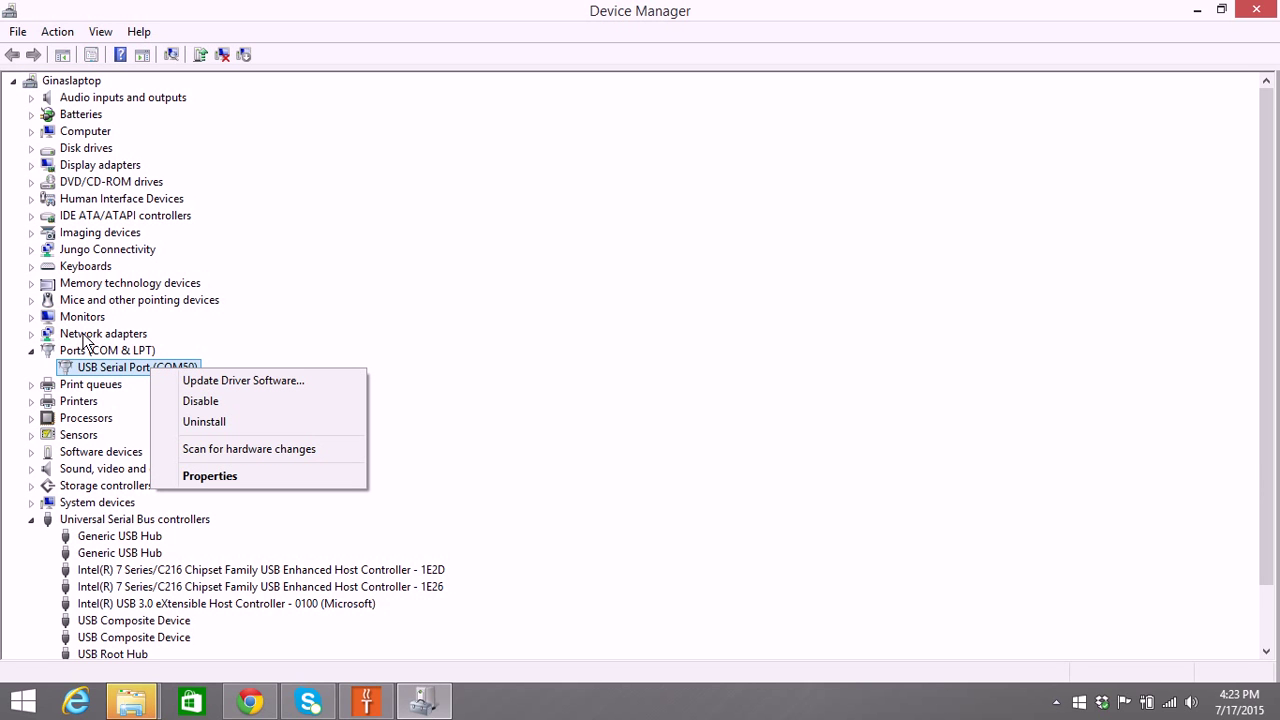
left_click(208, 381)
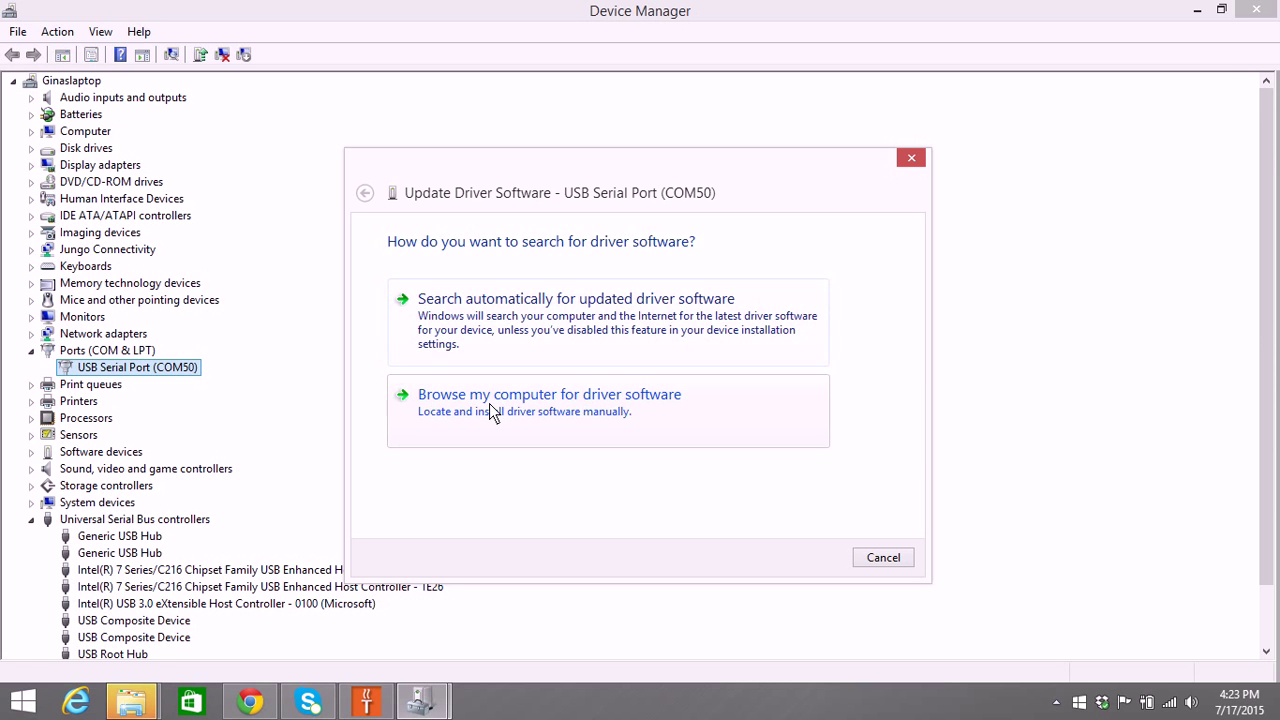
left_click(493, 411)
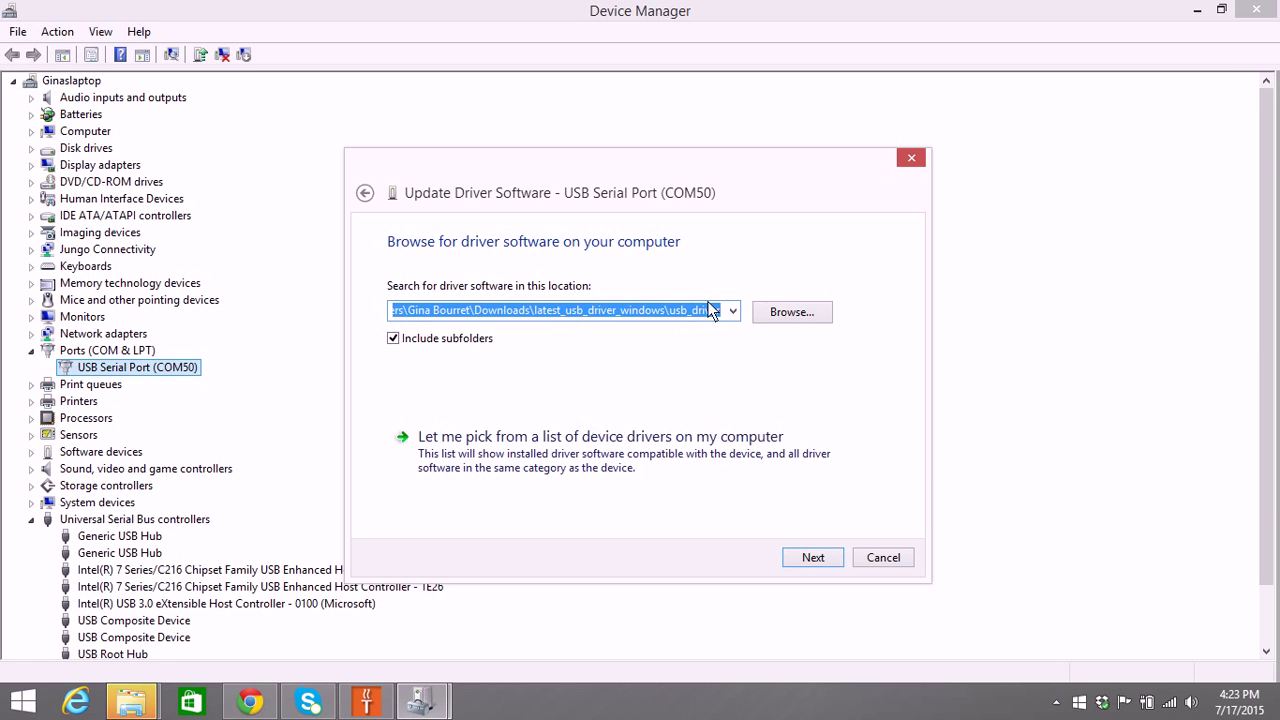
Step: Browse for the driver location and expand Local Disk (C:) in the folder tree
left_click(801, 315)
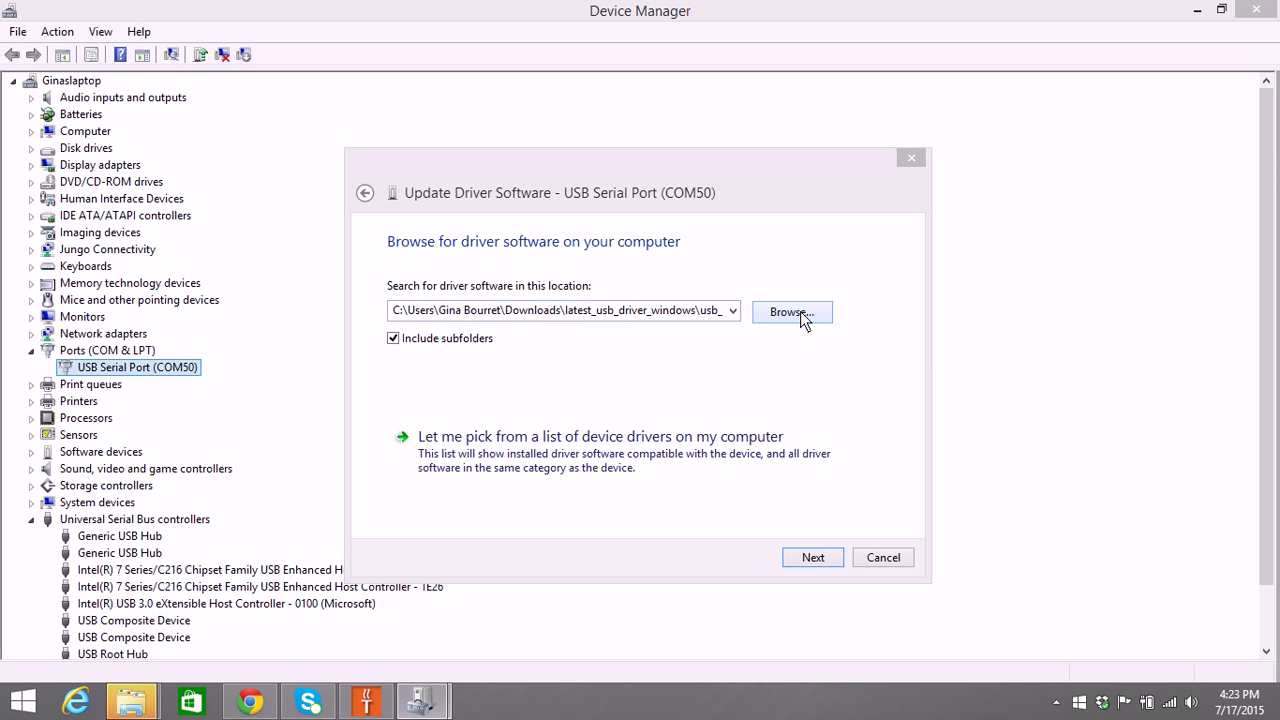
left_click_drag(770, 314, 768, 304)
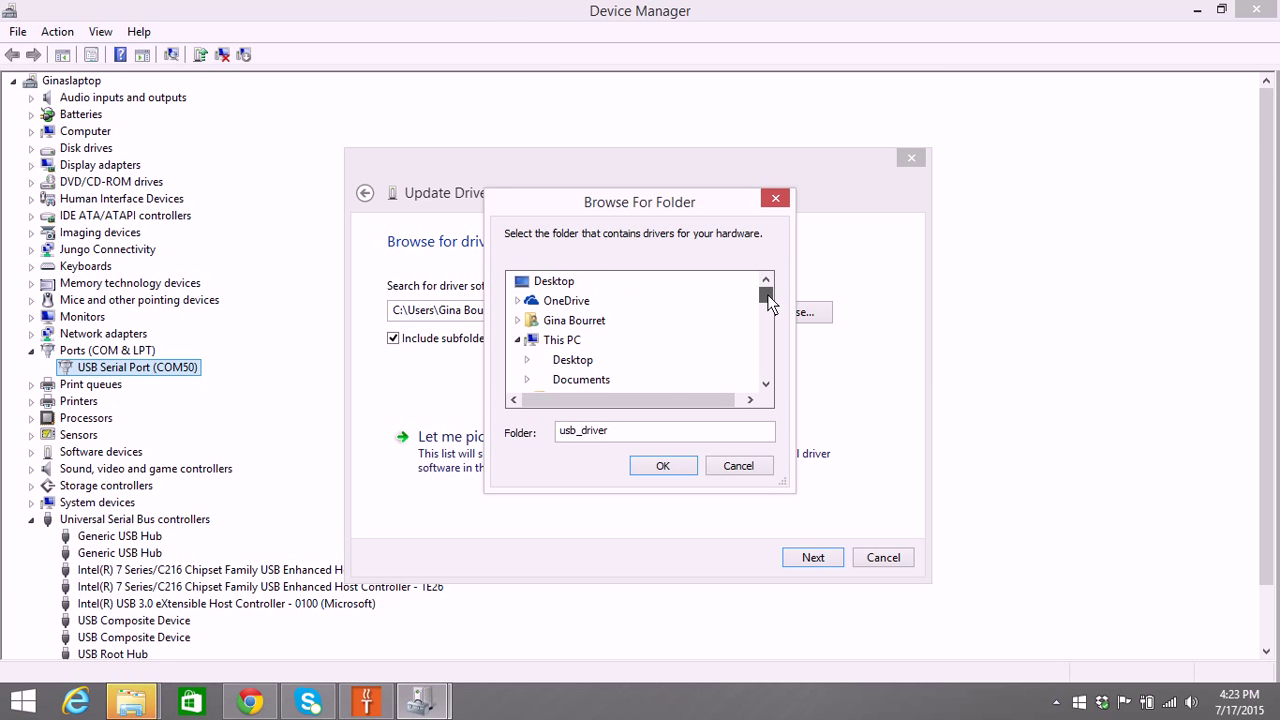
double_click(767, 385)
double_click(767, 388)
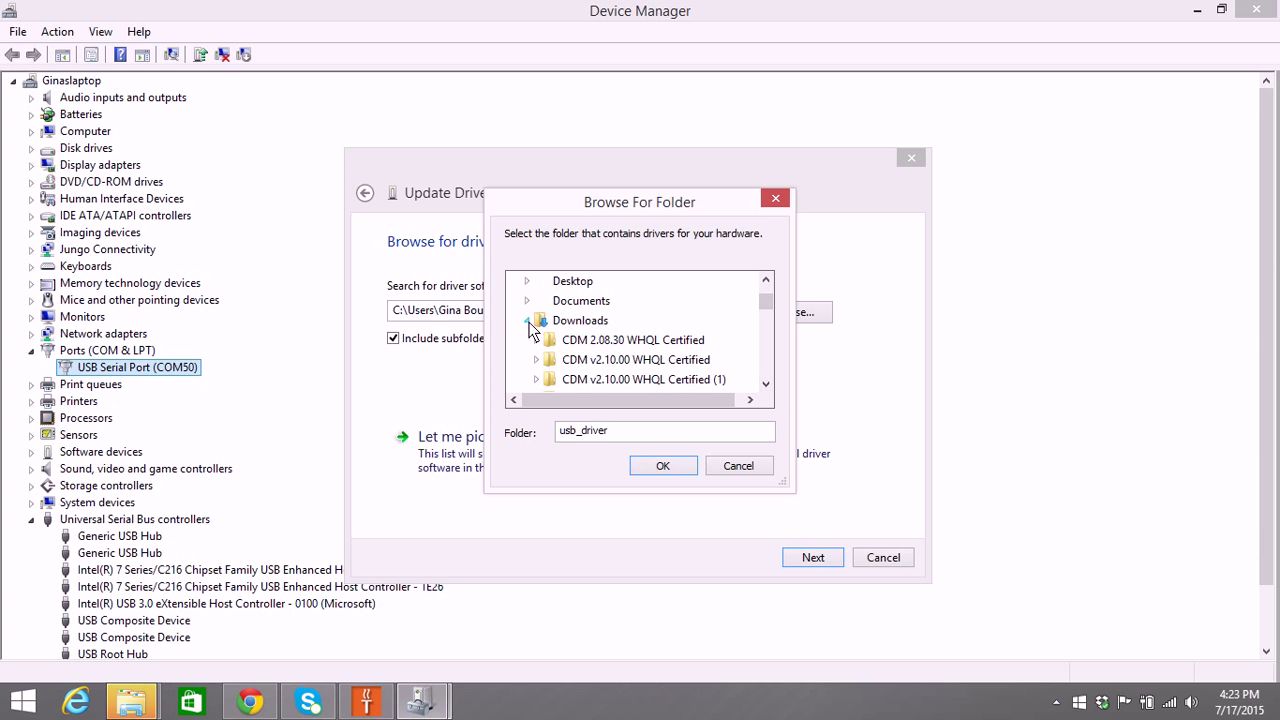
left_click(526, 320)
left_click(767, 401)
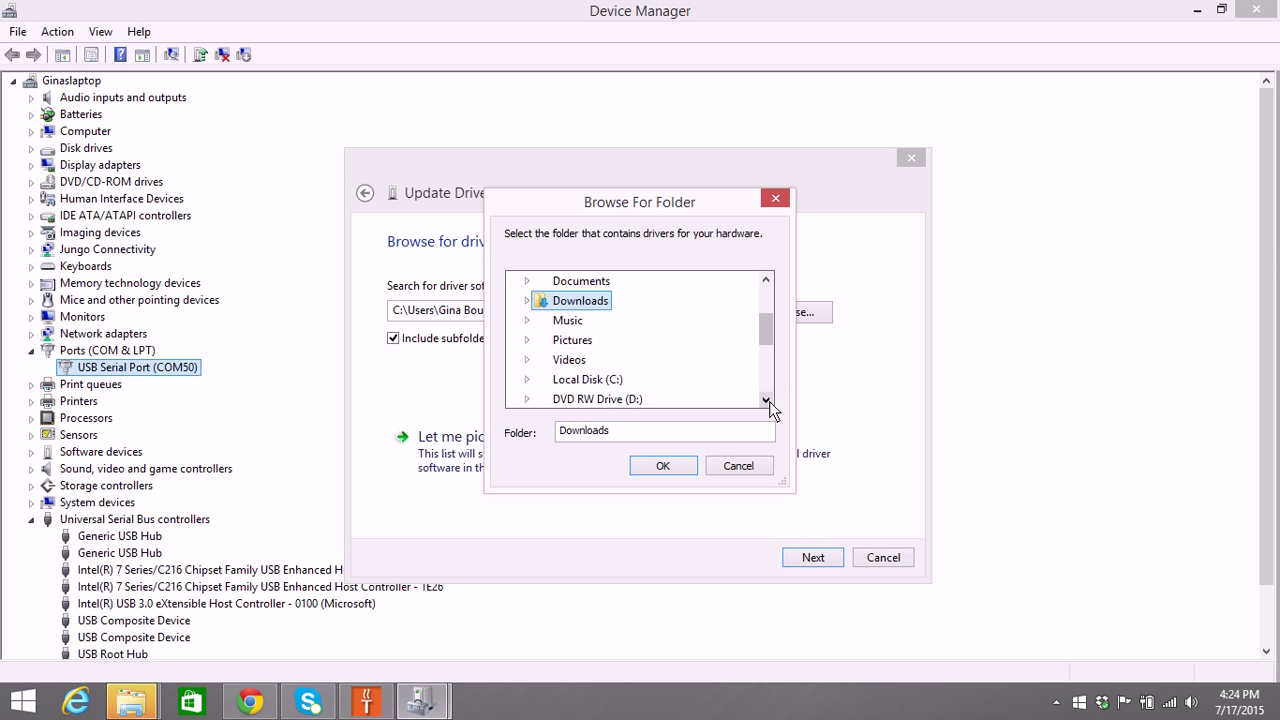
double_click(767, 401)
left_click(527, 340)
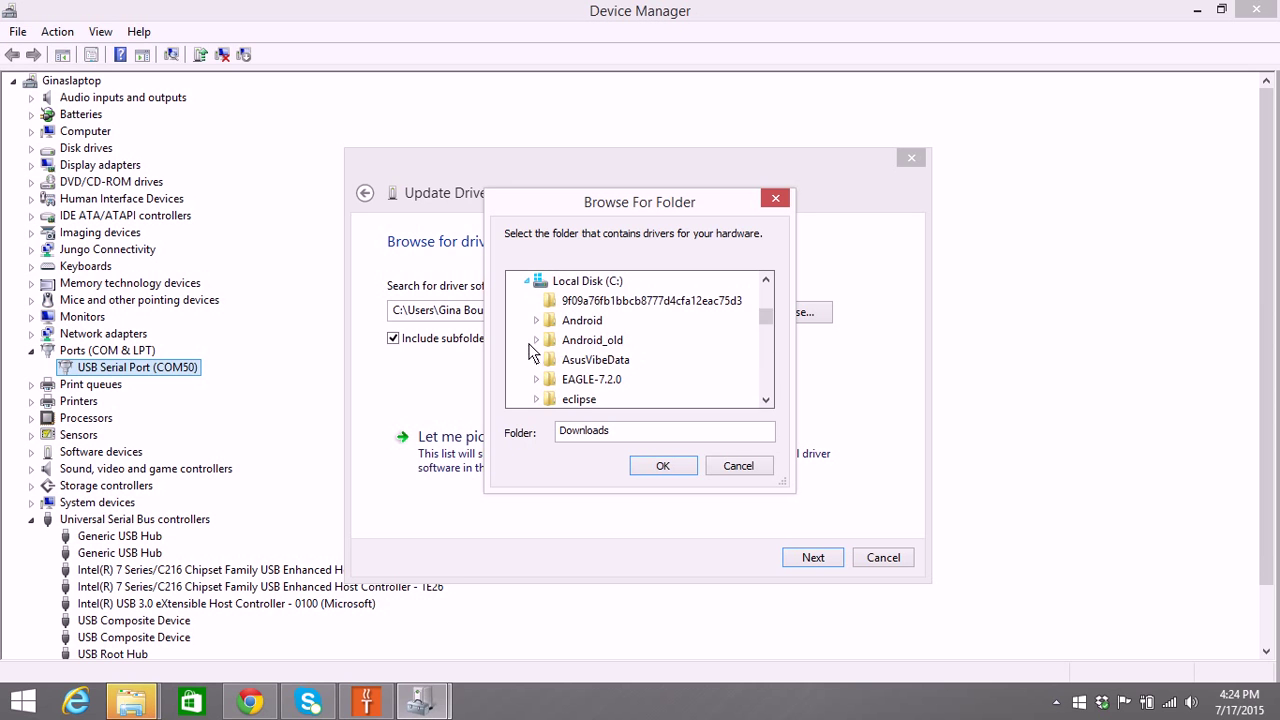
Step: Select usbdrivers\usbdriver64\CDM v2.08.28 Certified as the driver search folder
left_click(767, 401)
double_click(767, 401)
left_click(767, 401)
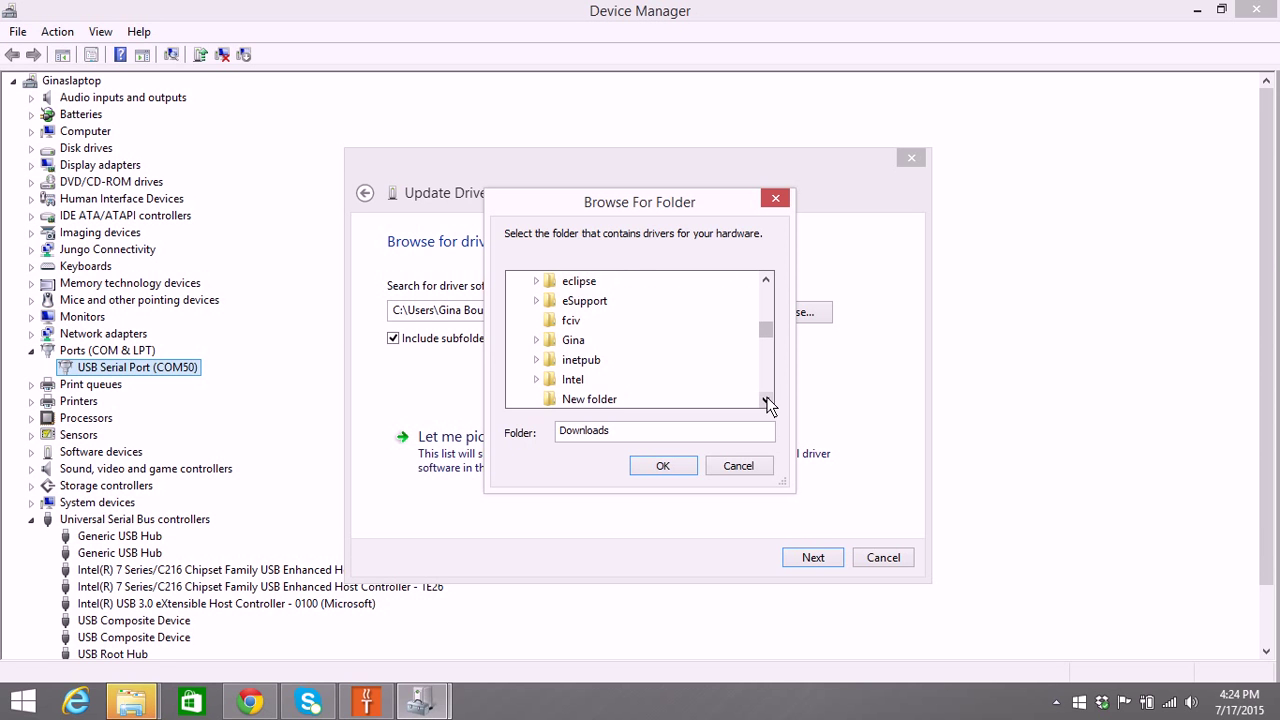
left_click(536, 336)
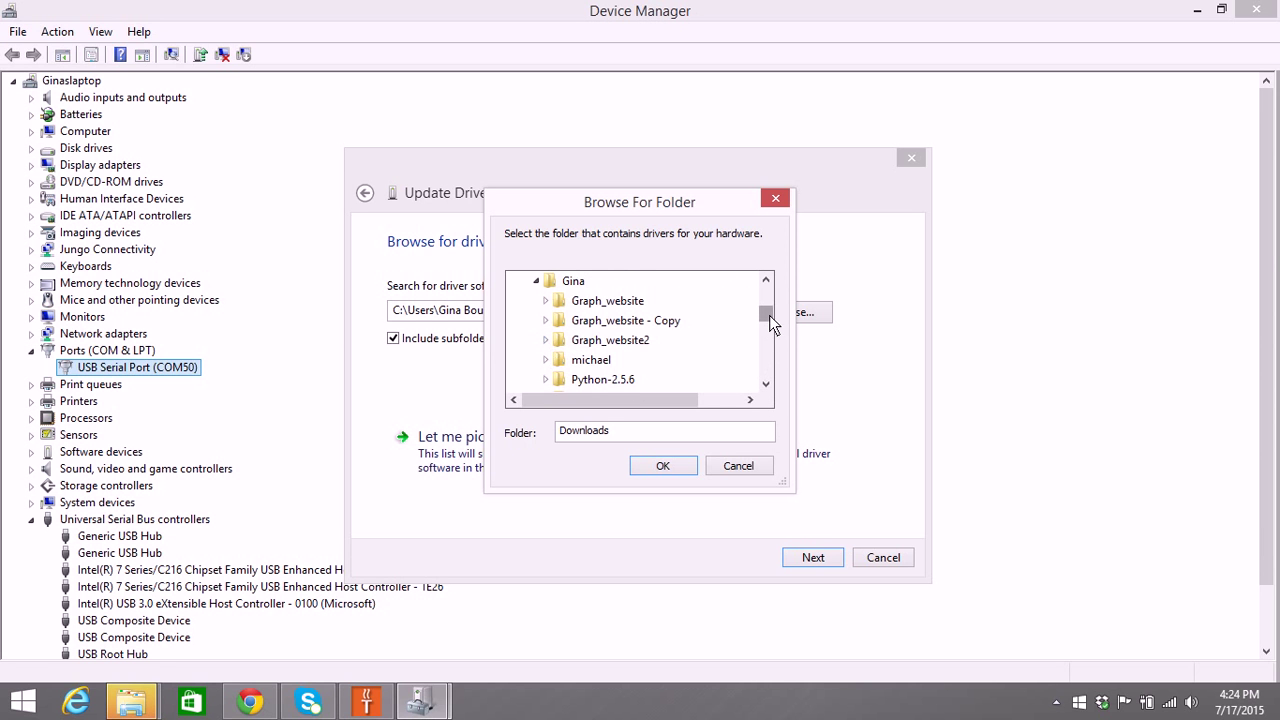
left_click_drag(769, 315, 767, 345)
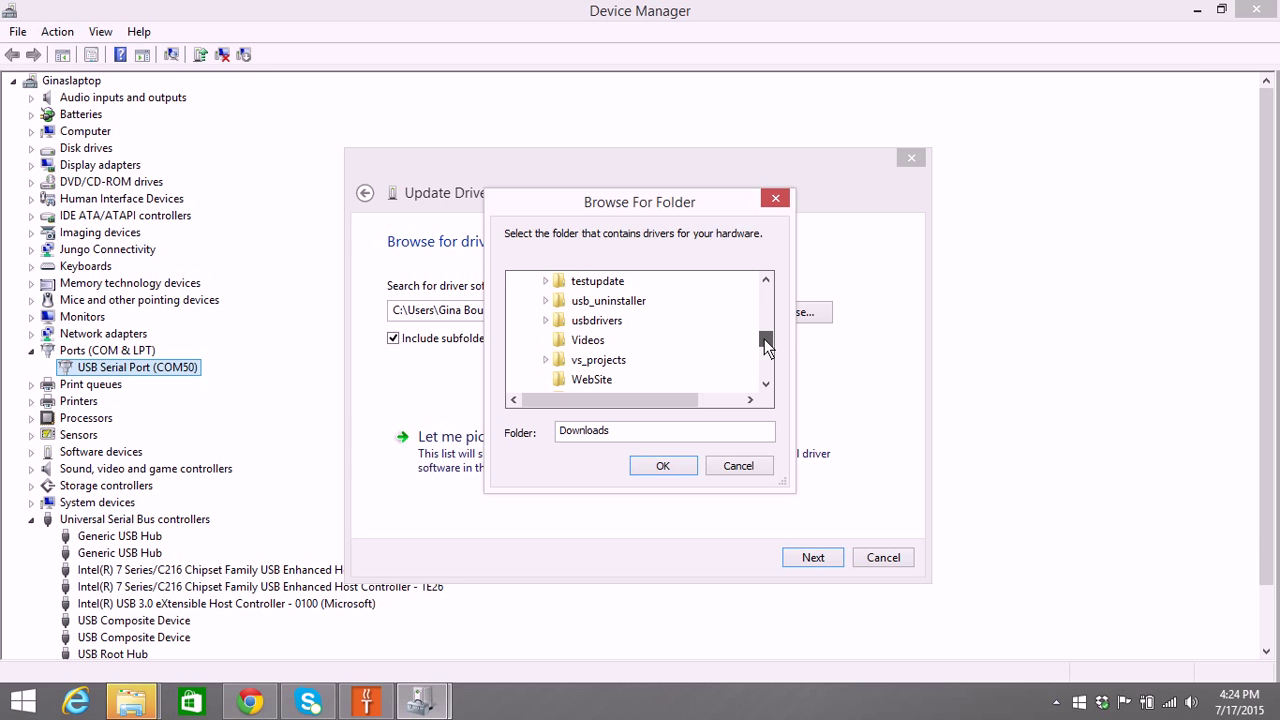
left_click(543, 320)
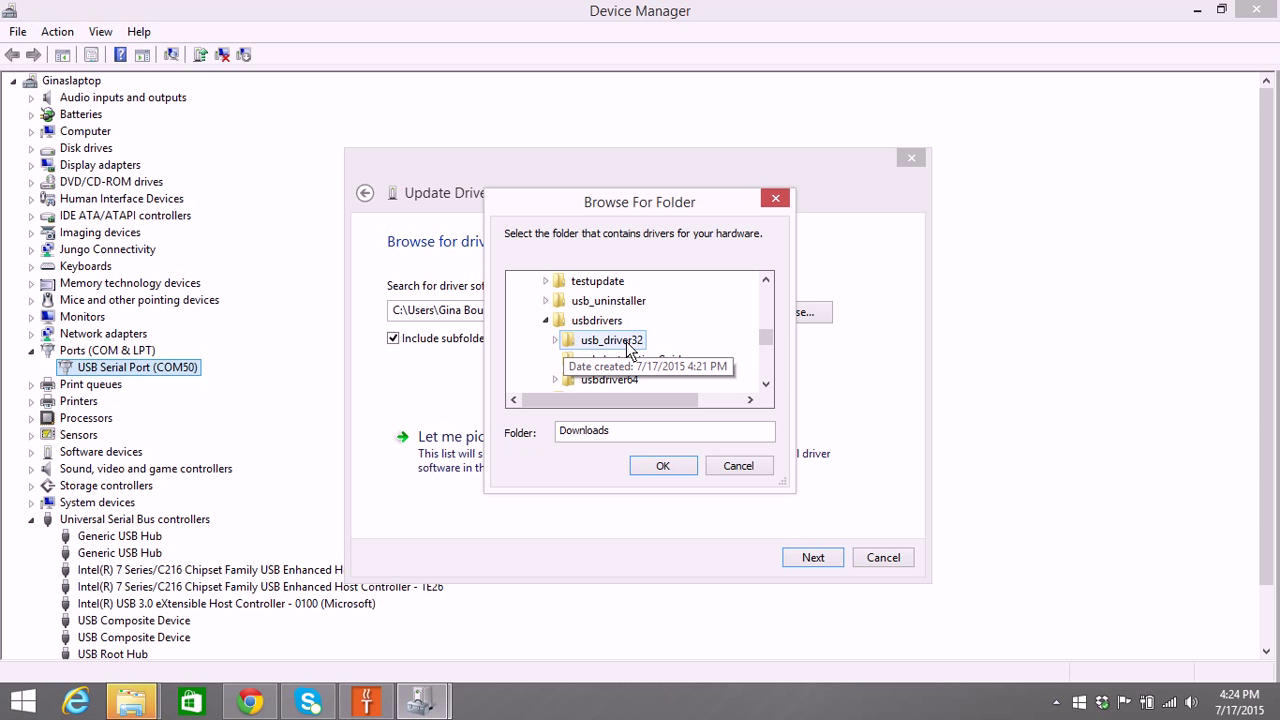
left_click(556, 380)
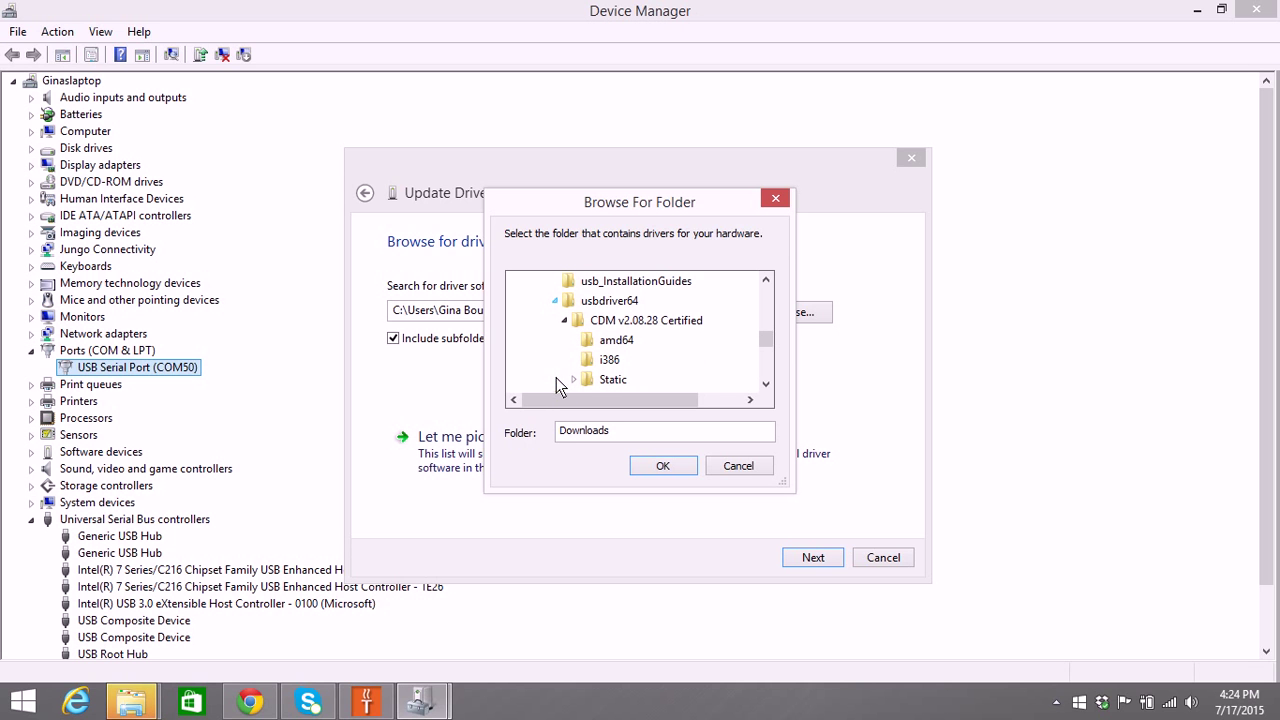
left_click(622, 322)
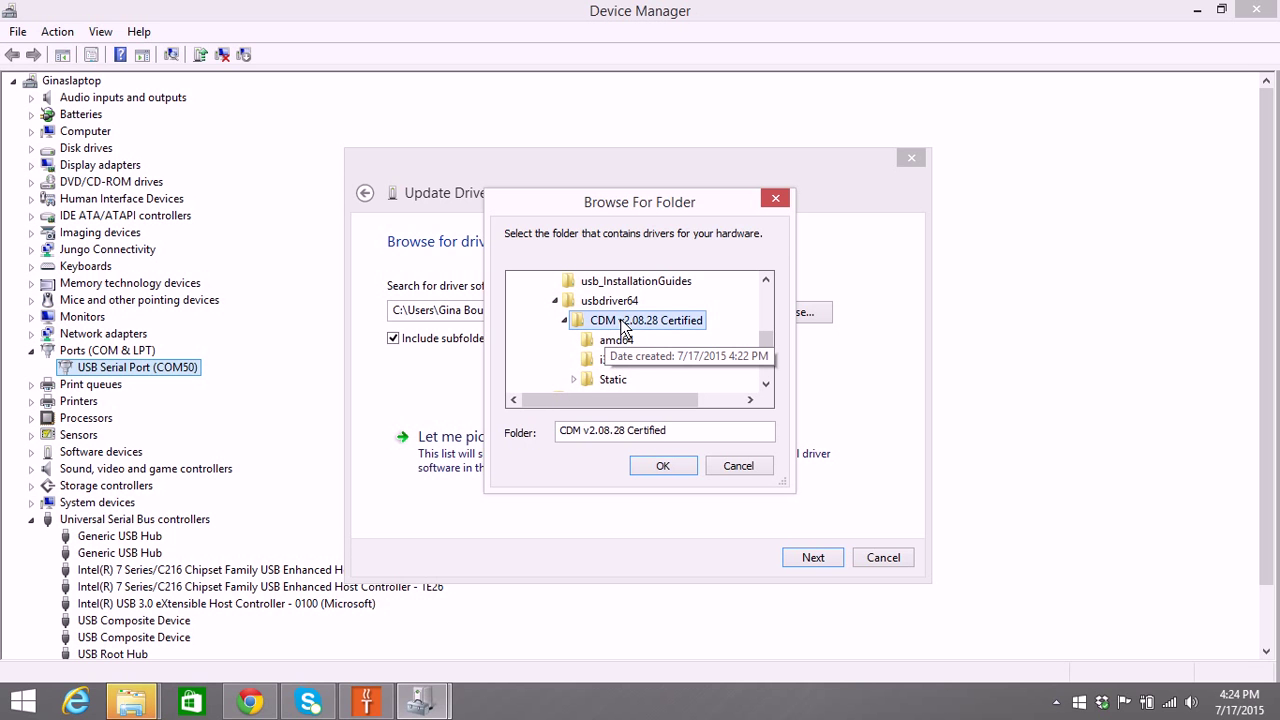
left_click(664, 468)
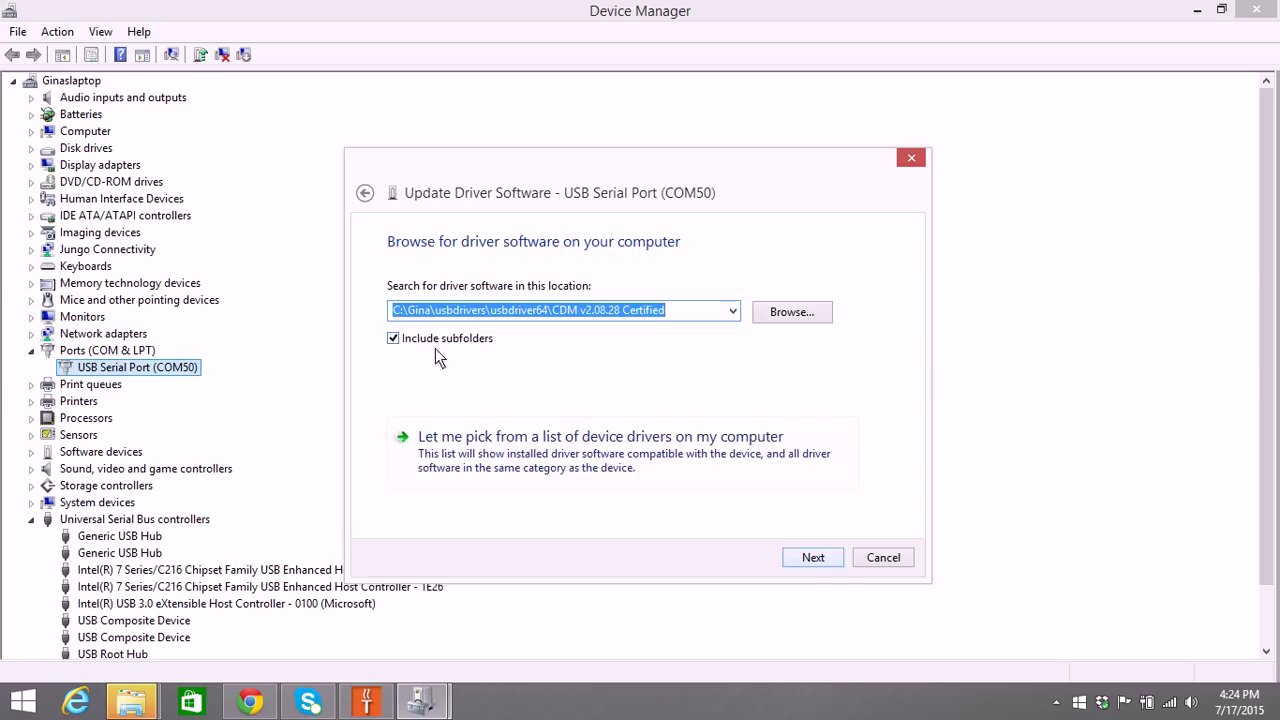
Step: Search the CDM folder, which reports the best driver already installed, then close the wizard
left_click(823, 555)
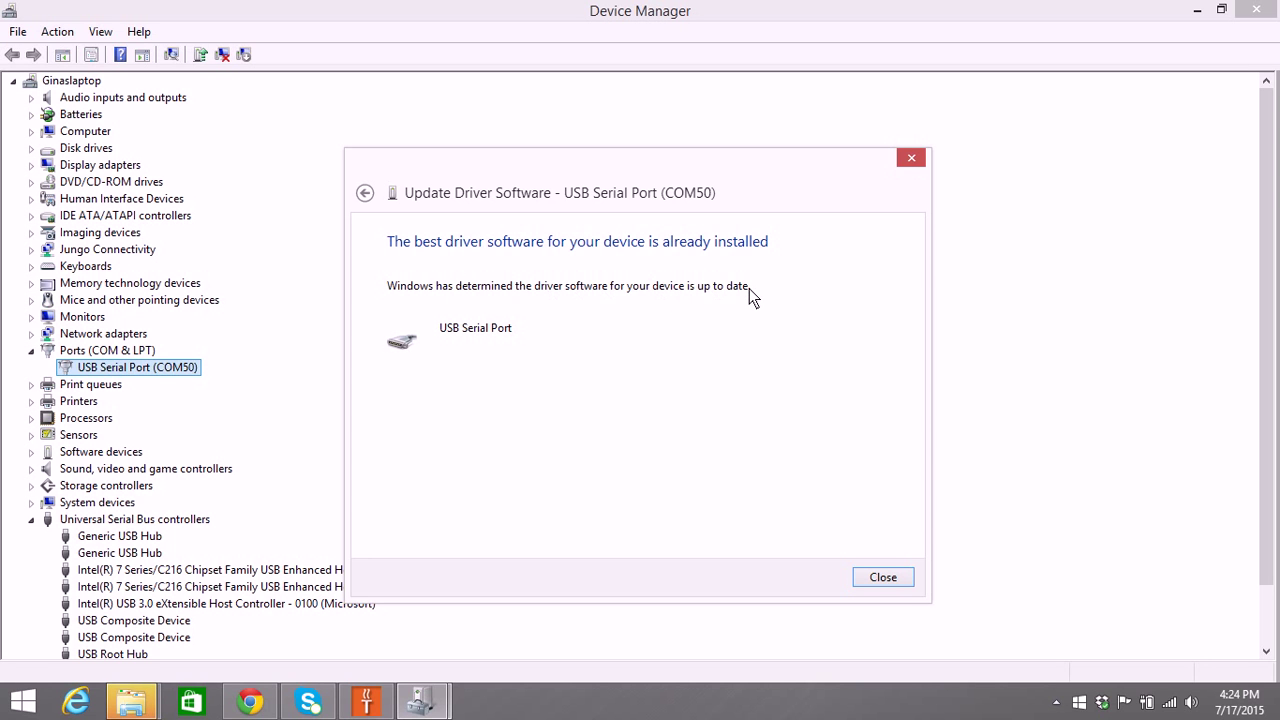
left_click(881, 571)
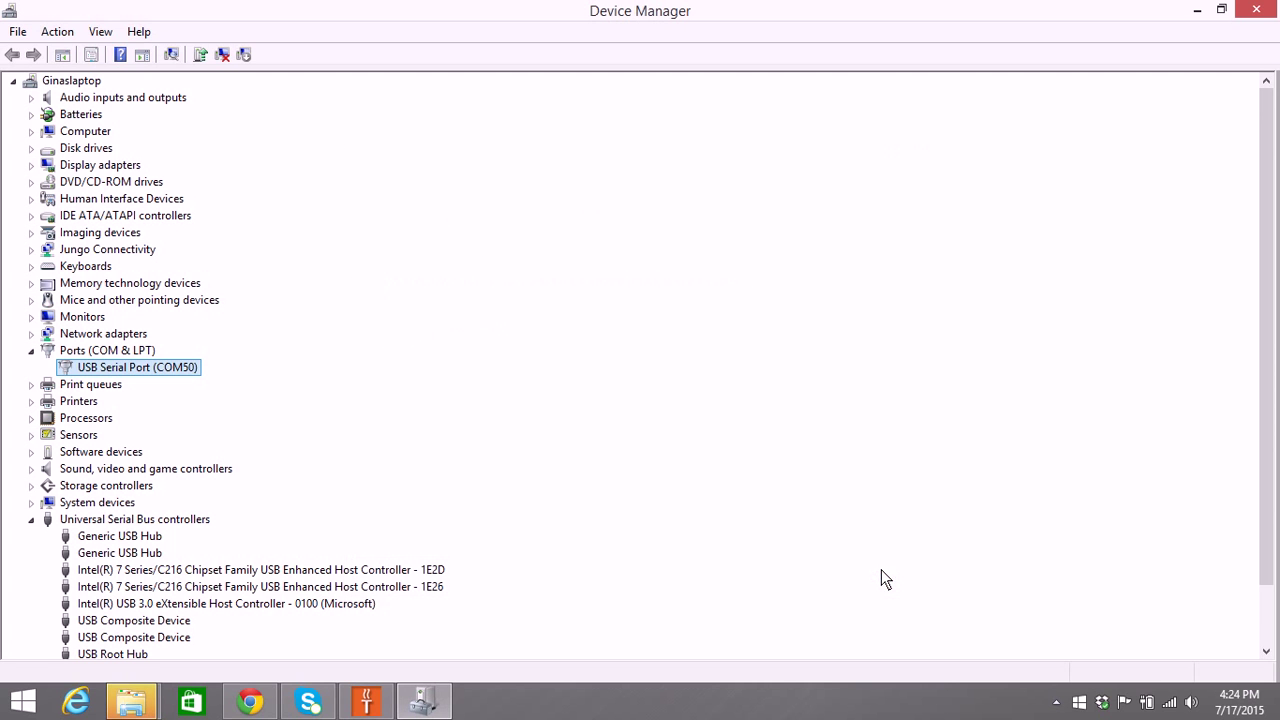
Step: Restart the USB Serial Port driver update, browsing the computer for the driver folder
right_click(151, 366)
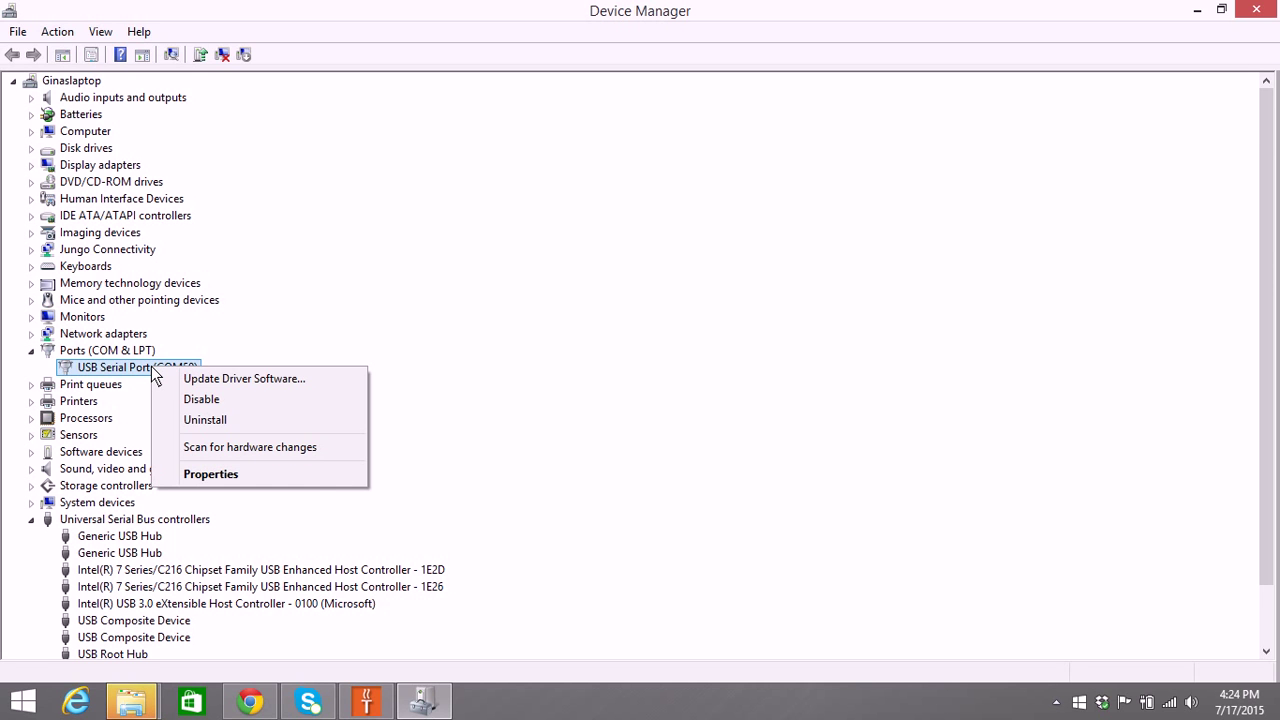
left_click(197, 382)
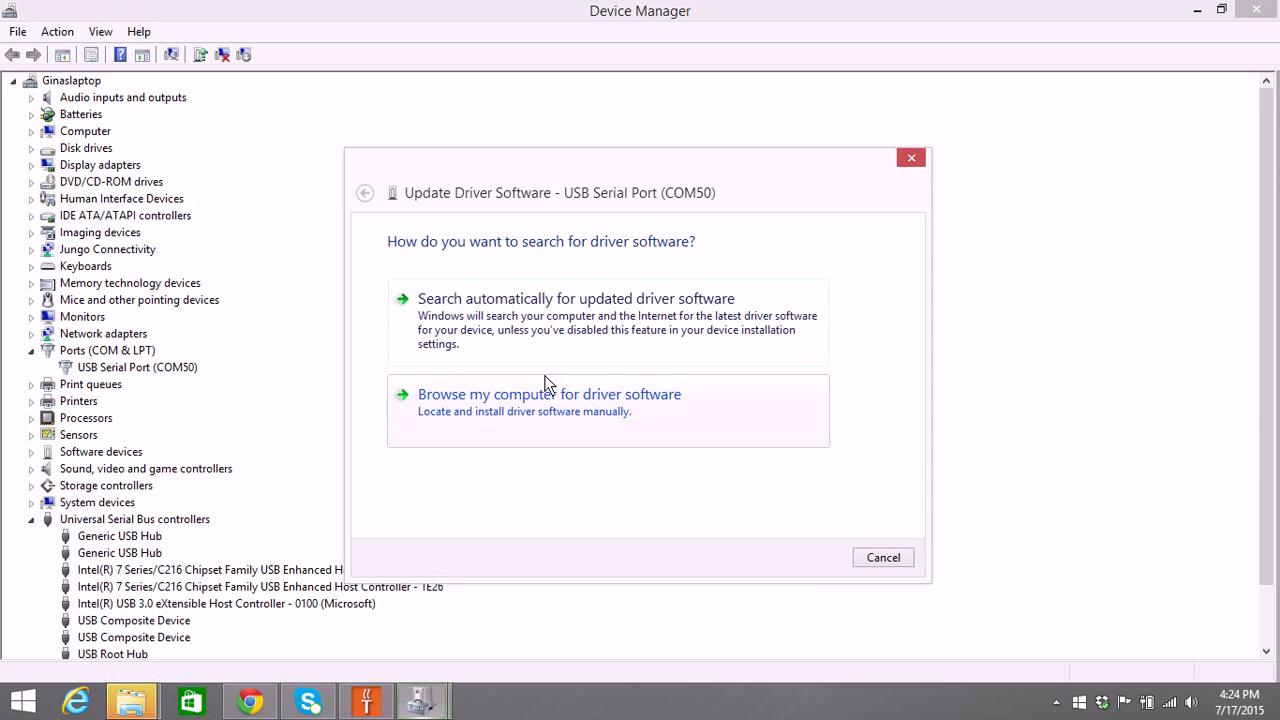
left_click(525, 412)
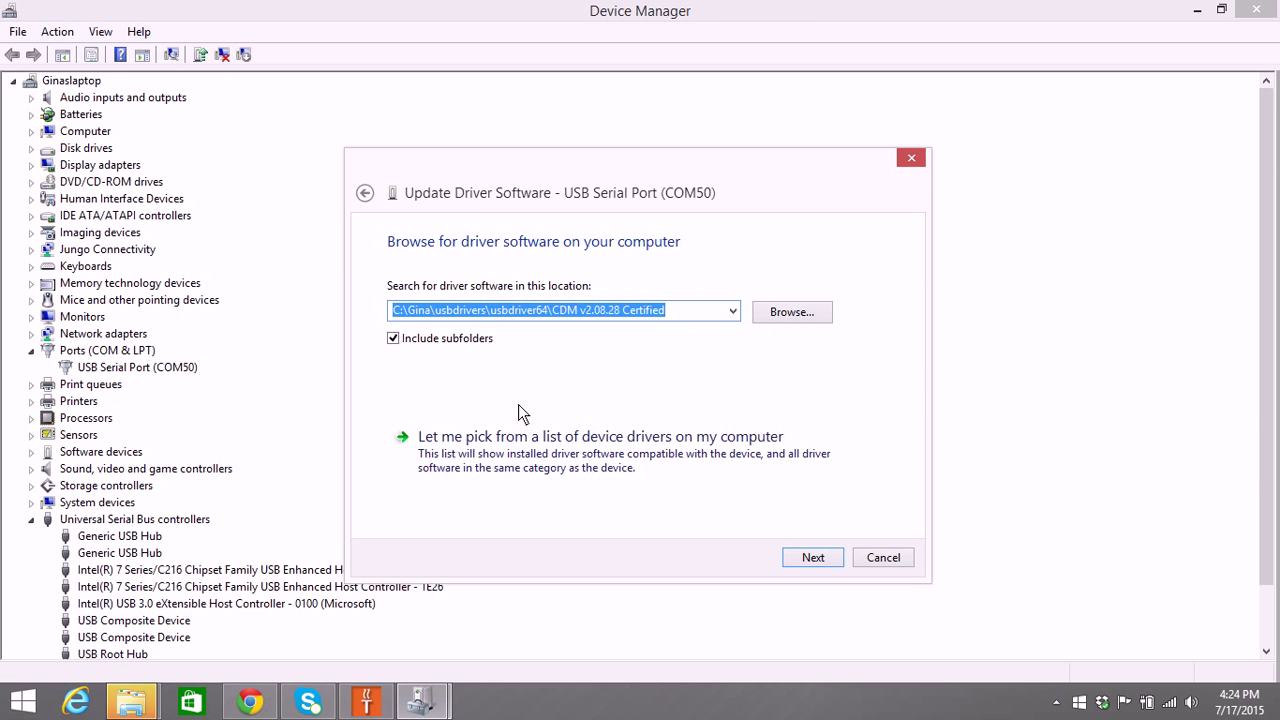
left_click(787, 311)
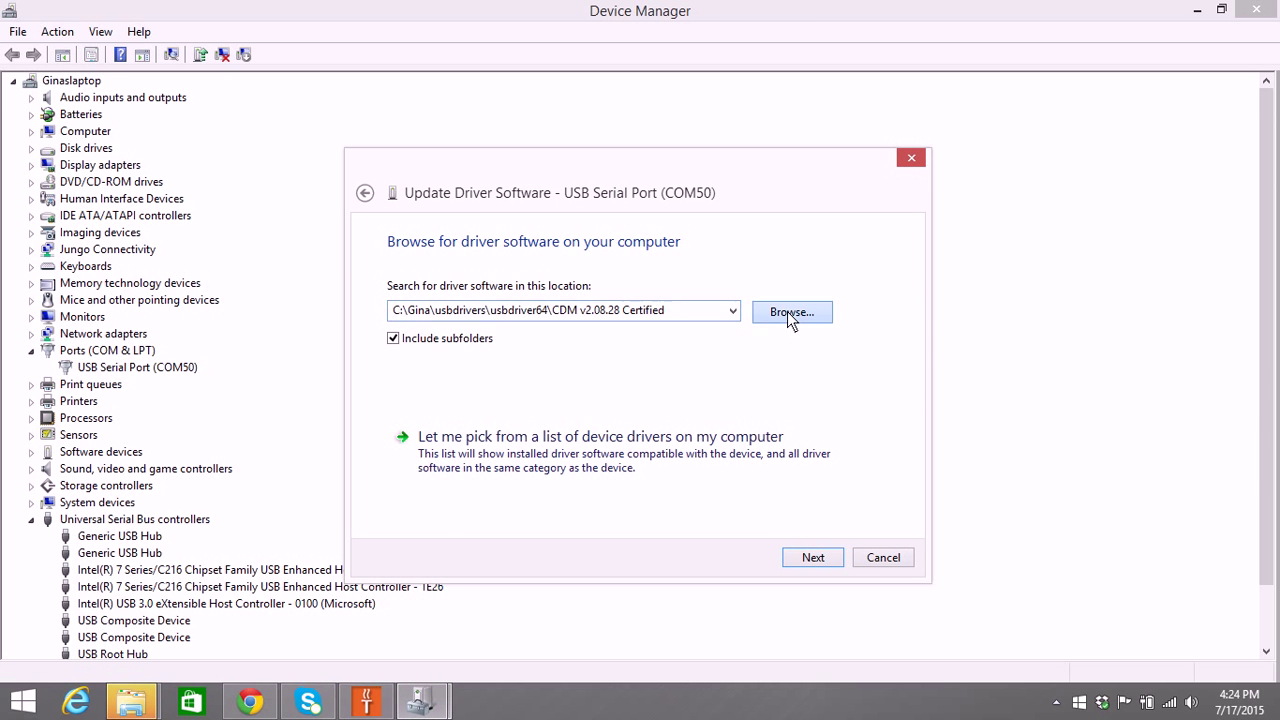
Step: Search usbdriver64\CDM v2.08.28 Certified again and close the wizard once it reports the driver current
left_click_drag(765, 310, 766, 316)
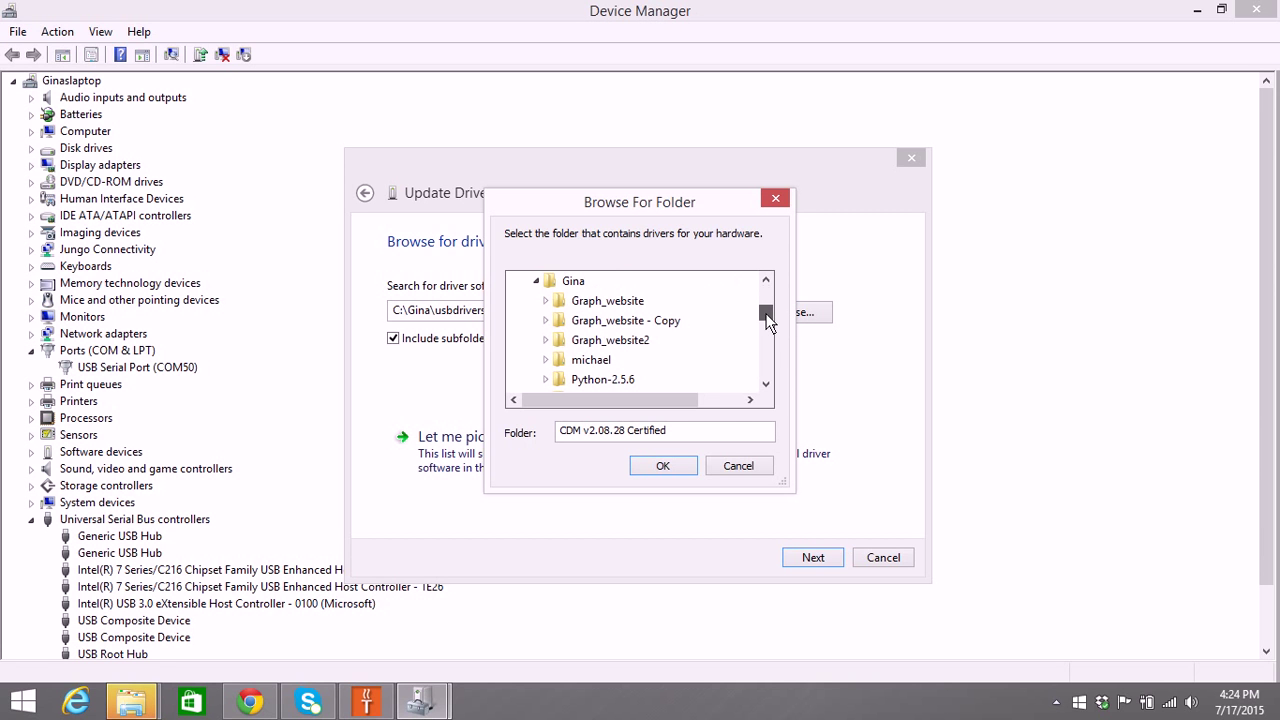
left_click(766, 370)
left_click(766, 370)
left_click(766, 370)
left_click(766, 370)
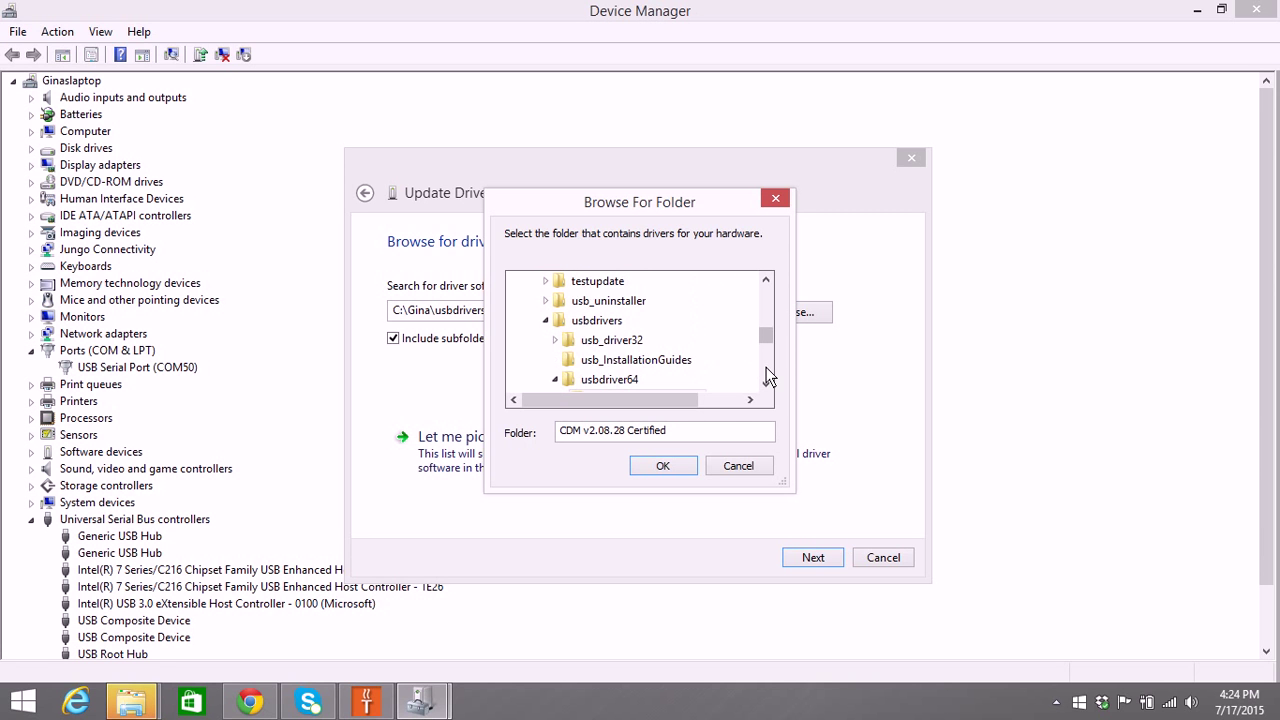
left_click(554, 379)
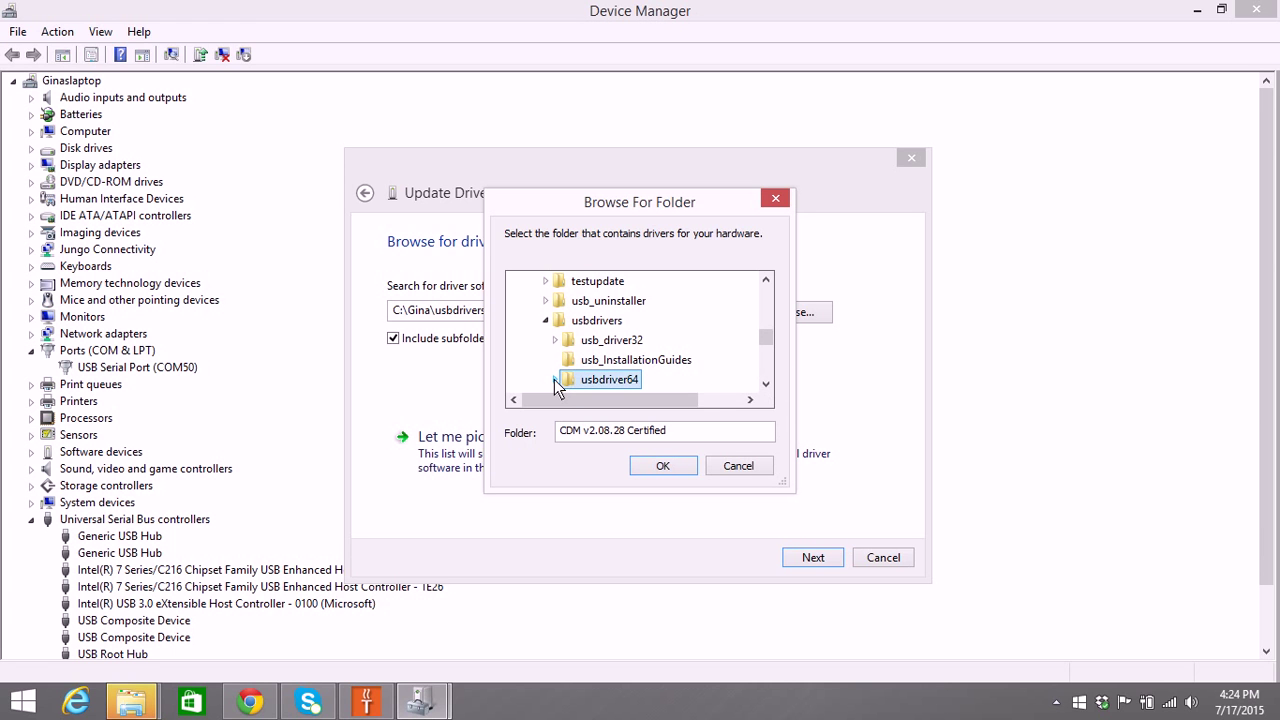
scroll(760, 397, "down", 1)
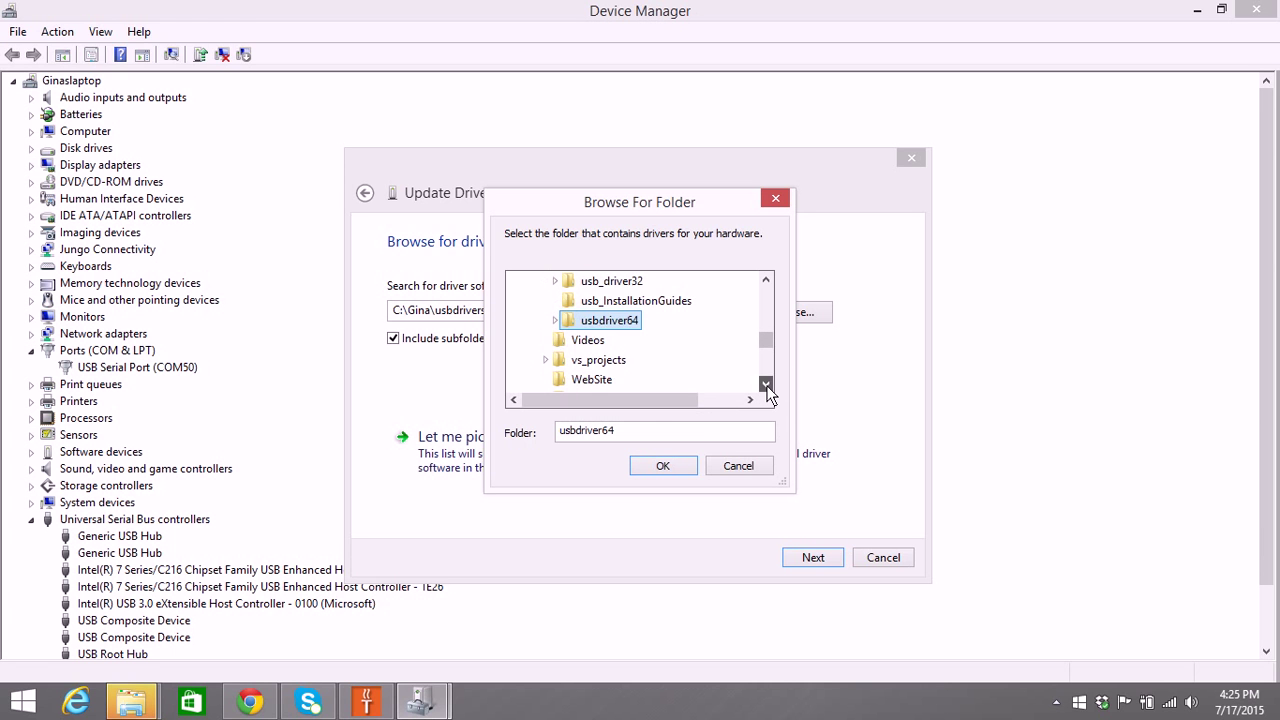
left_click(556, 320)
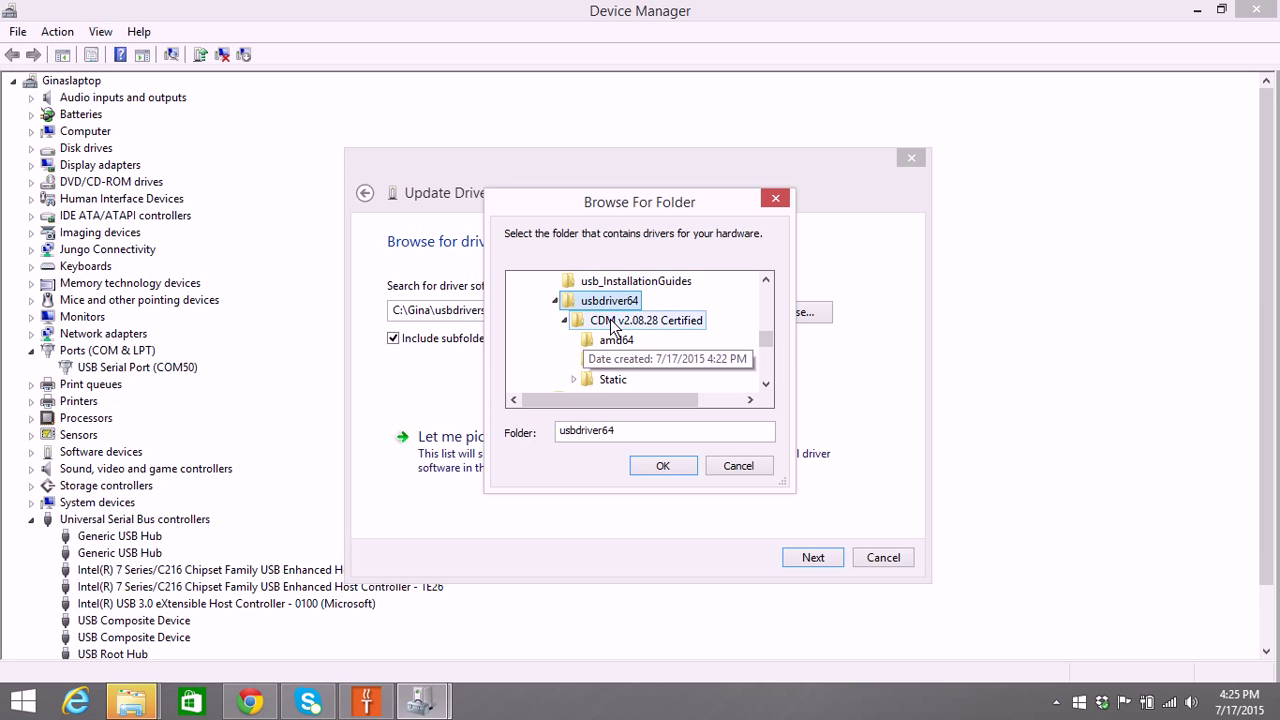
left_click(610, 322)
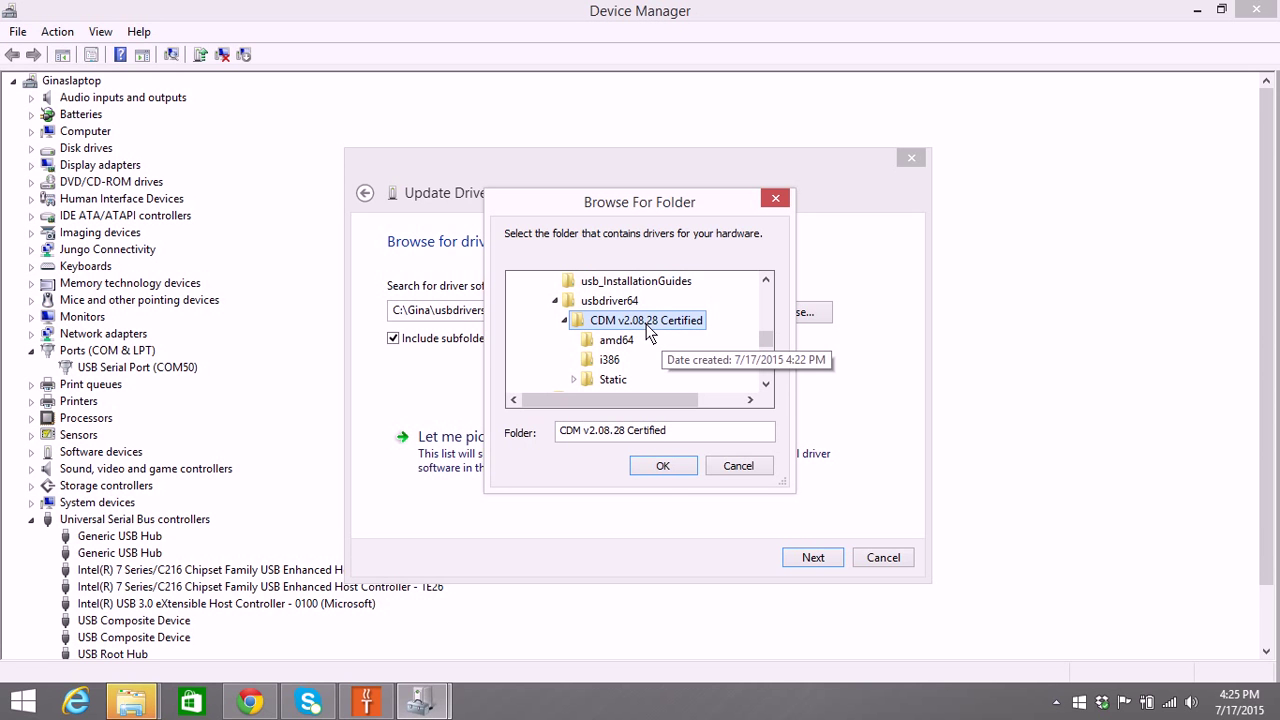
left_click(663, 466)
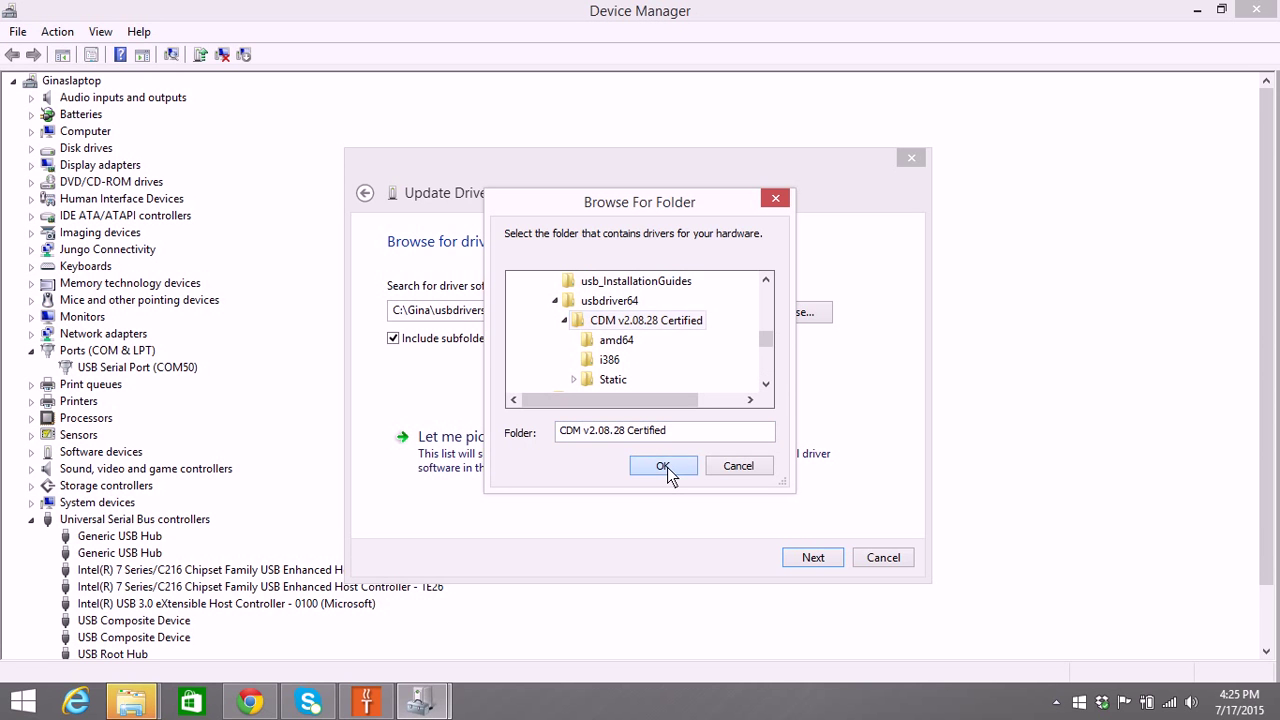
left_click(813, 557)
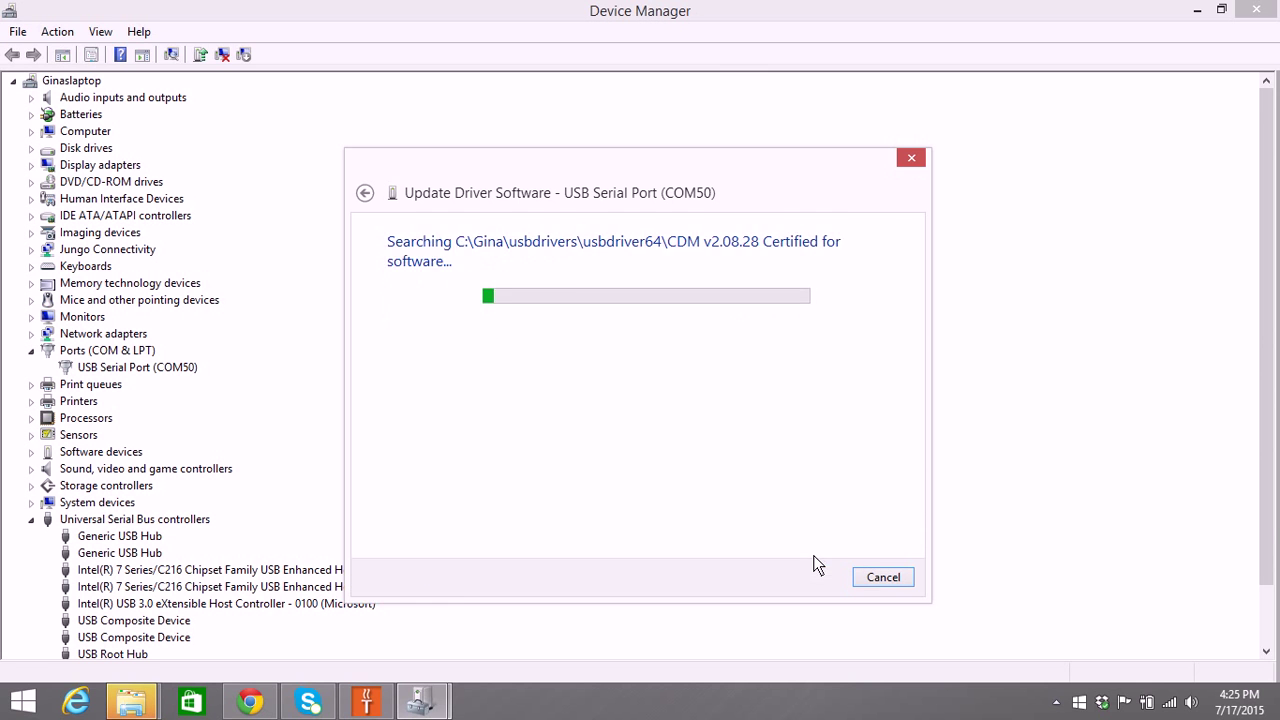
left_click(908, 162)
Step: Save the Tappecue registration as 'my tappecue', acknowledge the success message, and expand the hidden tray icons
left_click(366, 702)
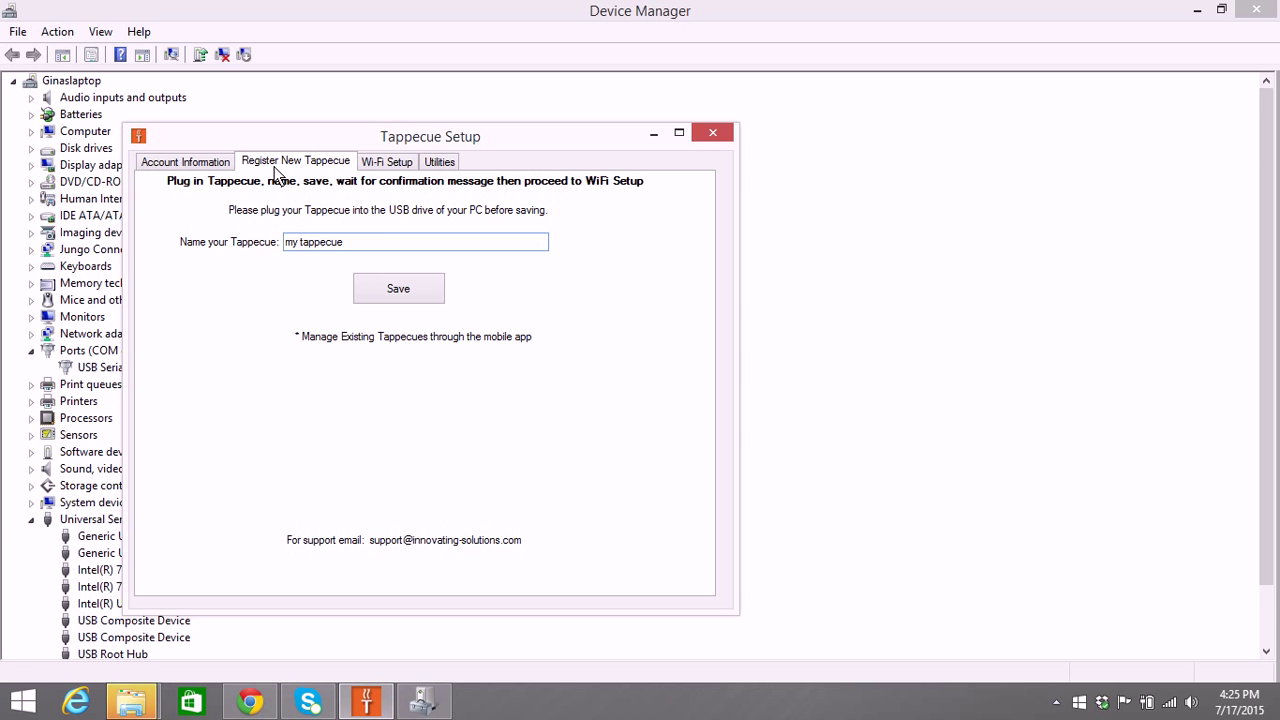
left_click(416, 289)
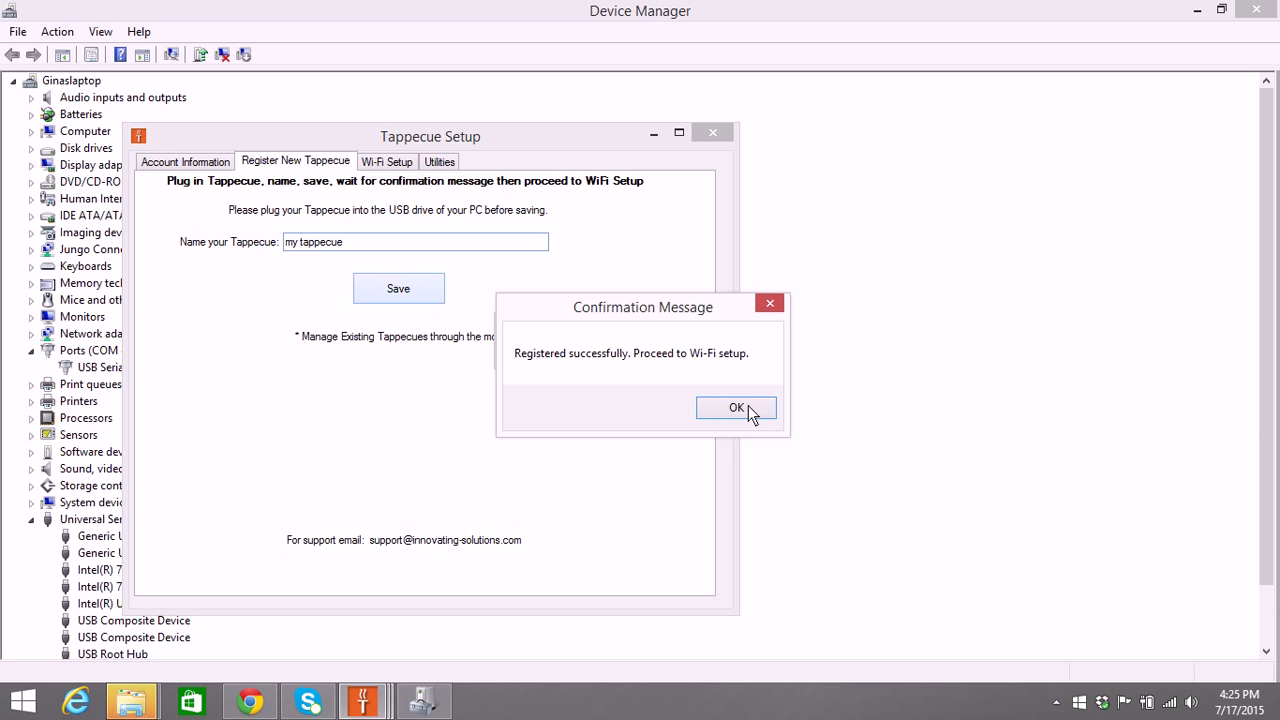
left_click(748, 405)
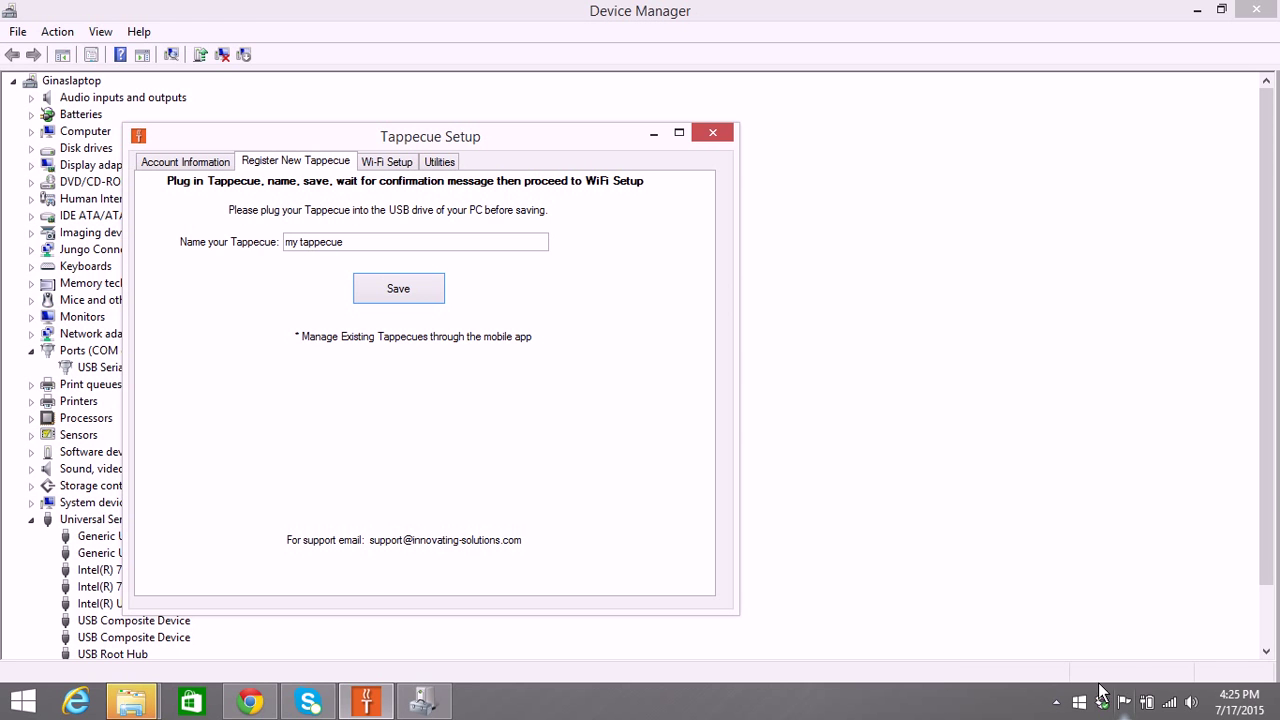
left_click(1056, 702)
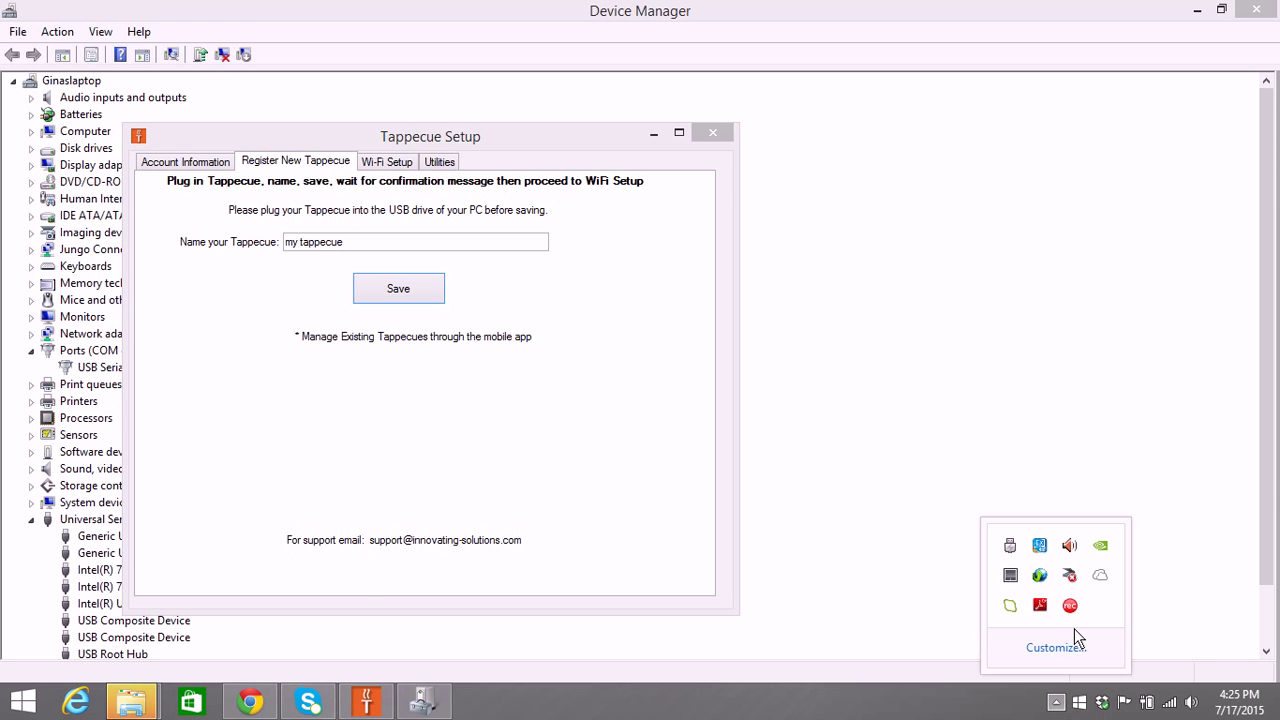